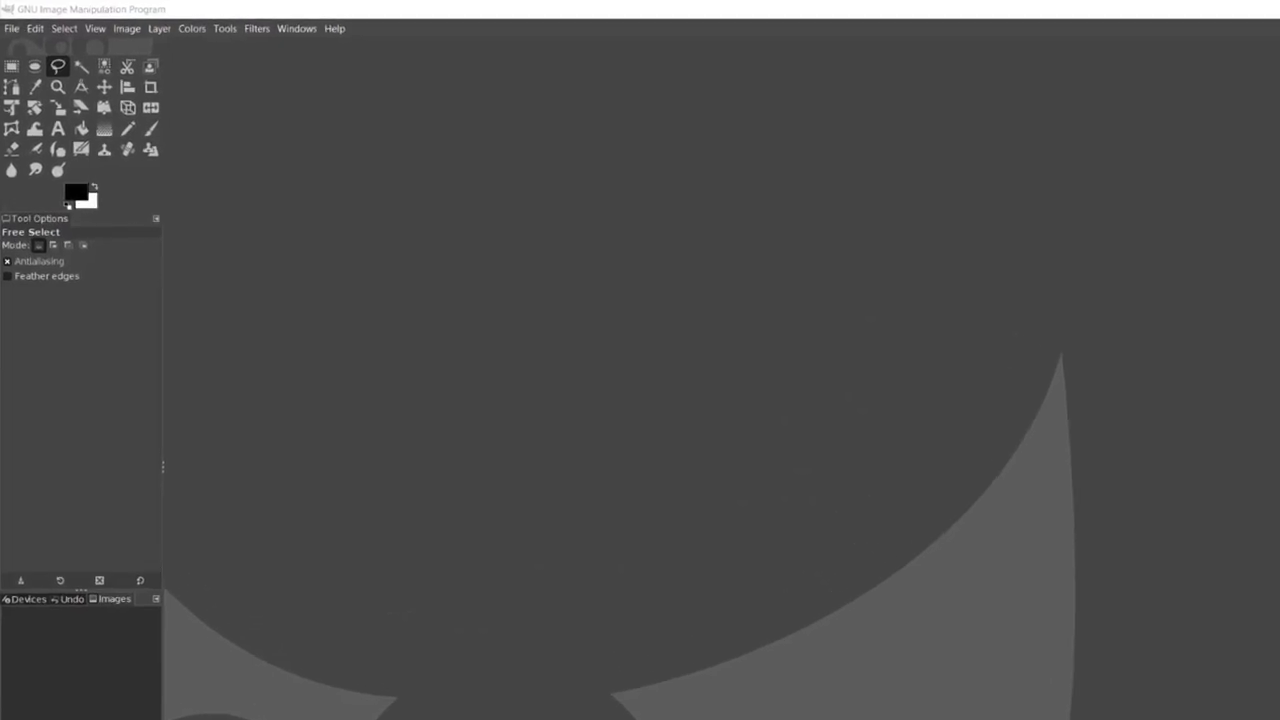
# Create a new 1280 × 720 px image
pyautogui.click(11, 27)
pyautogui.press('Down')
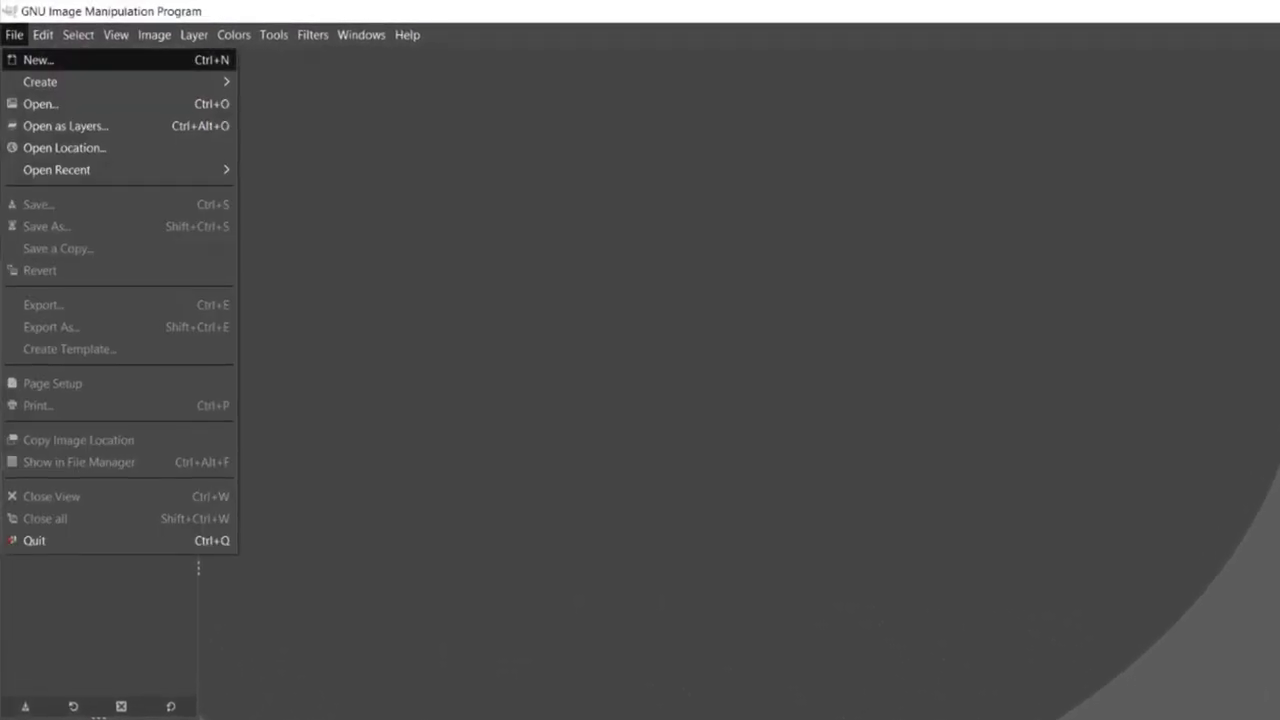
pyautogui.press('Return')
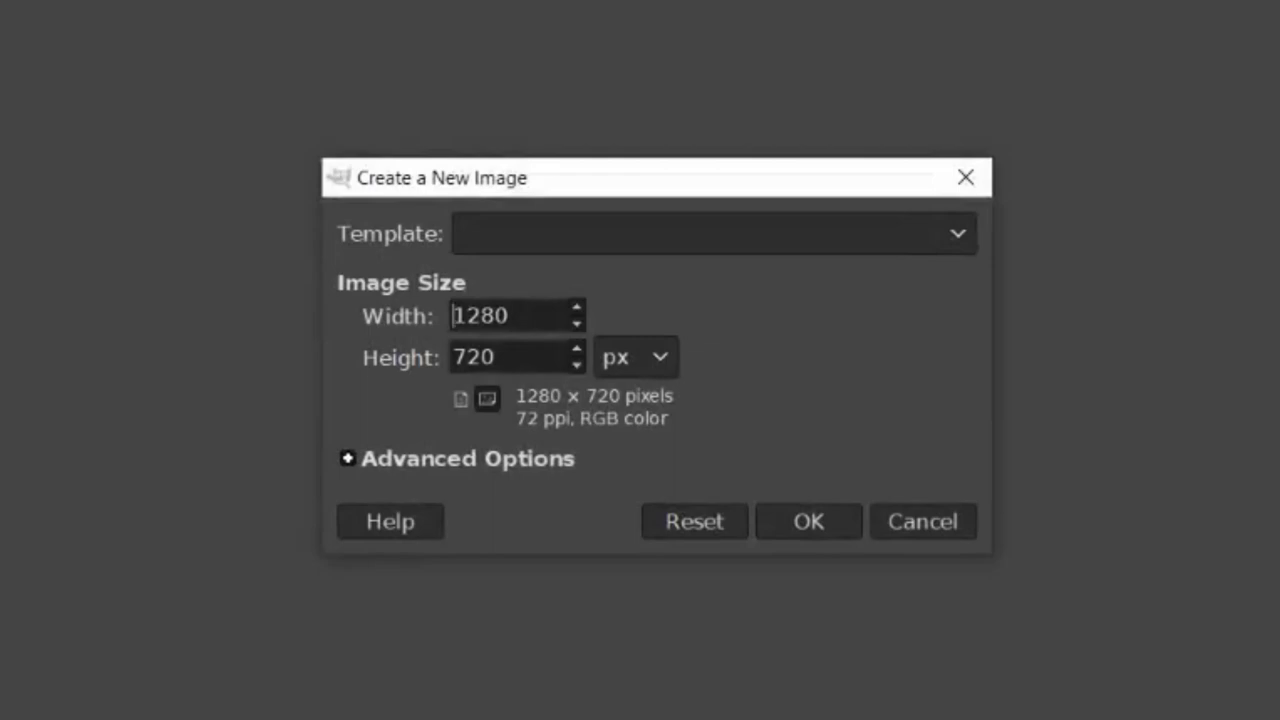
pyautogui.click(714, 236)
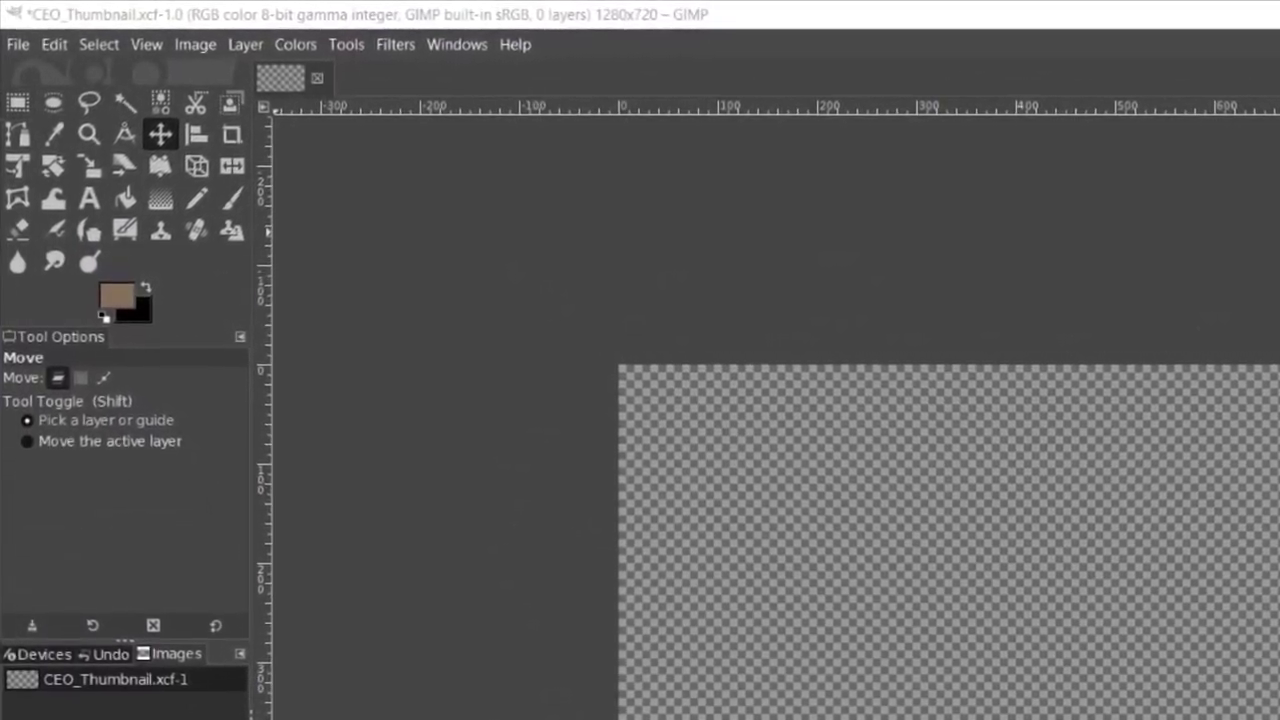
# Open CEO_BG.png, CEO_01.png, CEO_02.png and CEO_Text.png as layers in the image
pyautogui.click(18, 45)
pyautogui.click(84, 160)
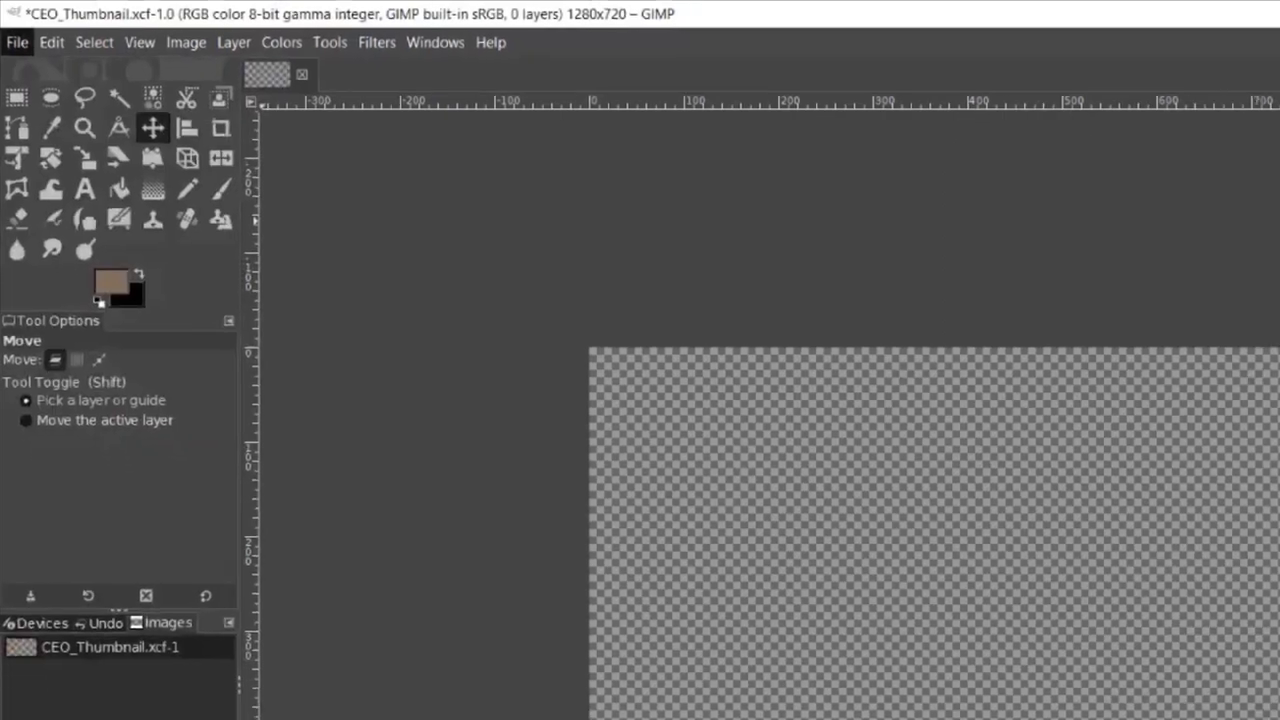
pyautogui.doubleClick(209, 199)
pyautogui.click(17, 42)
pyautogui.click(55, 79)
pyautogui.doubleClick(208, 171)
pyautogui.click(52, 42)
pyautogui.click(55, 79)
pyautogui.doubleClick(208, 185)
pyautogui.click(55, 79)
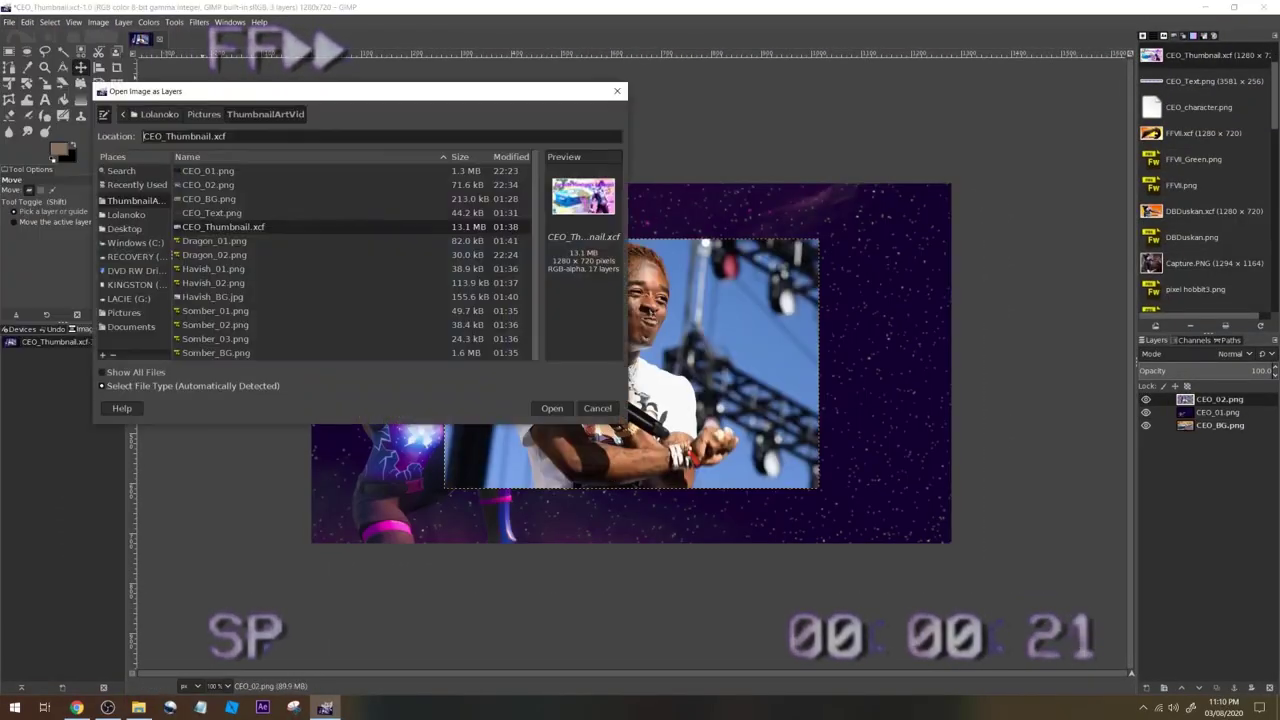
pyautogui.doubleClick(212, 213)
# Hide the CEO_Text.png, CEO_02.png and CEO_BG.png layers so that only CEO_01.png is shown
pyautogui.click(1146, 399)
pyautogui.click(1146, 412)
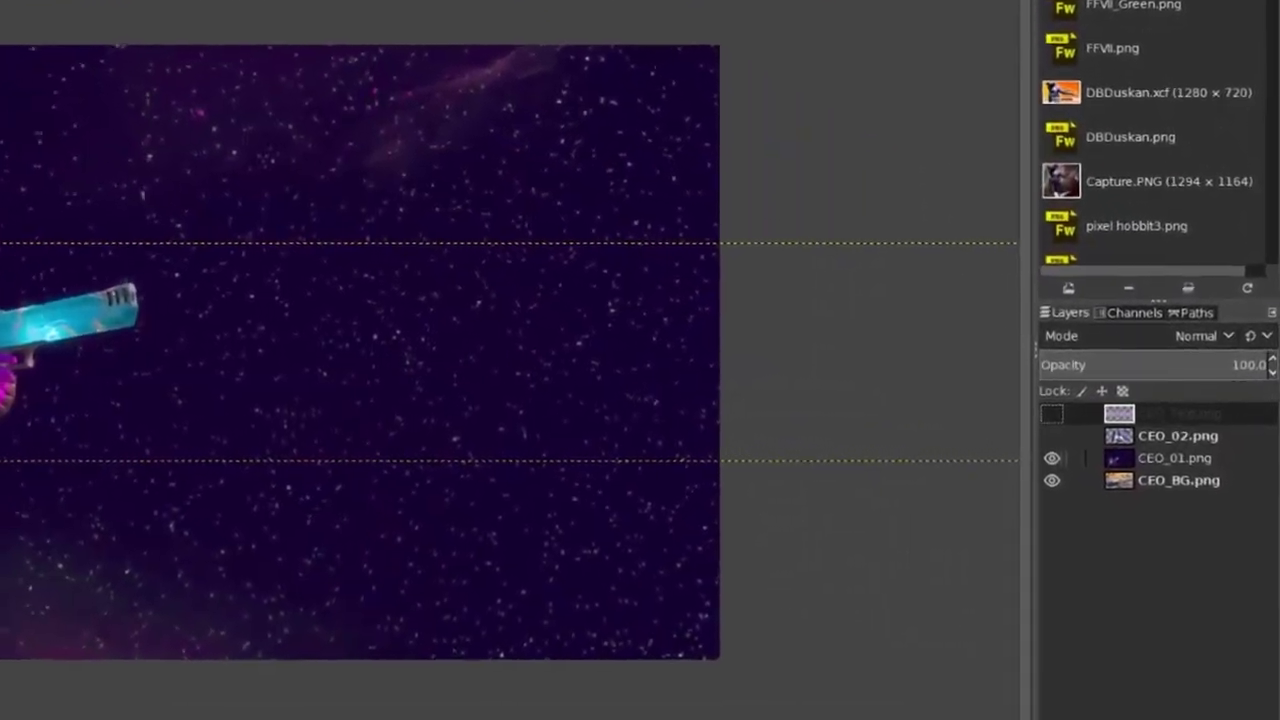
pyautogui.click(1052, 458)
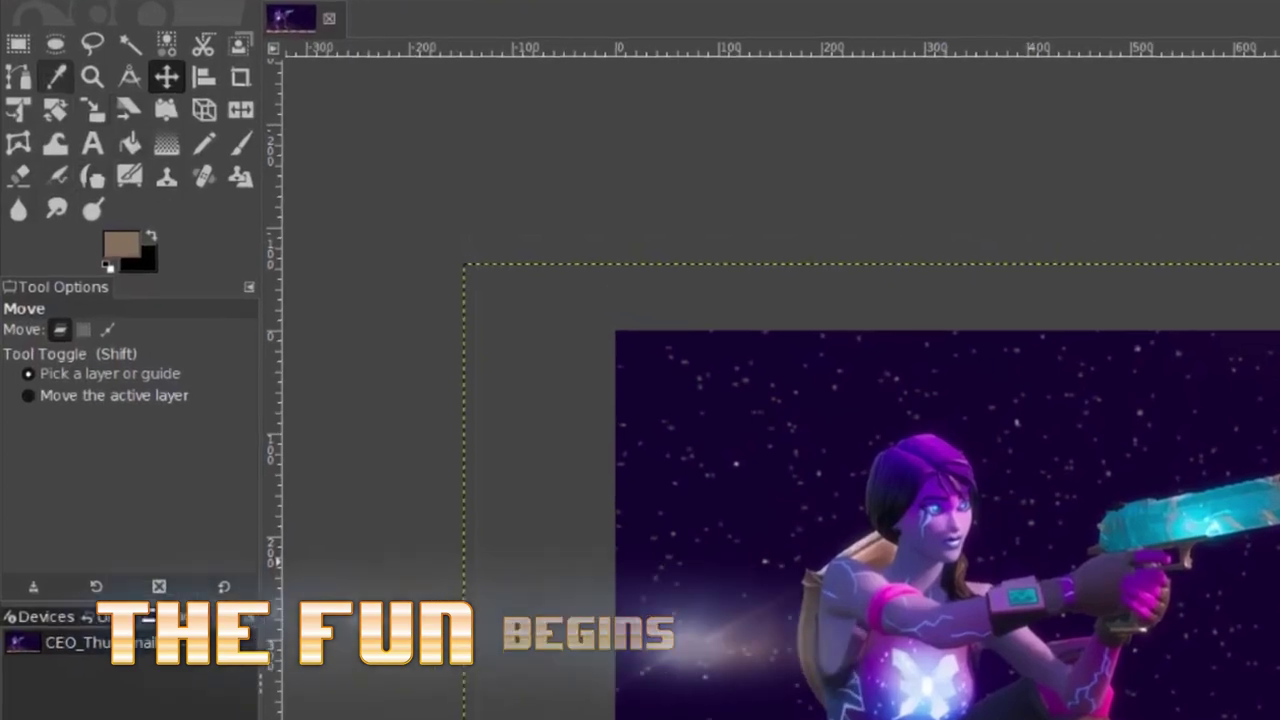
# Trace the armed character's outline with the Paths tool, from the rear boot up the back of the kneeling leg past the waist
pyautogui.press('b')
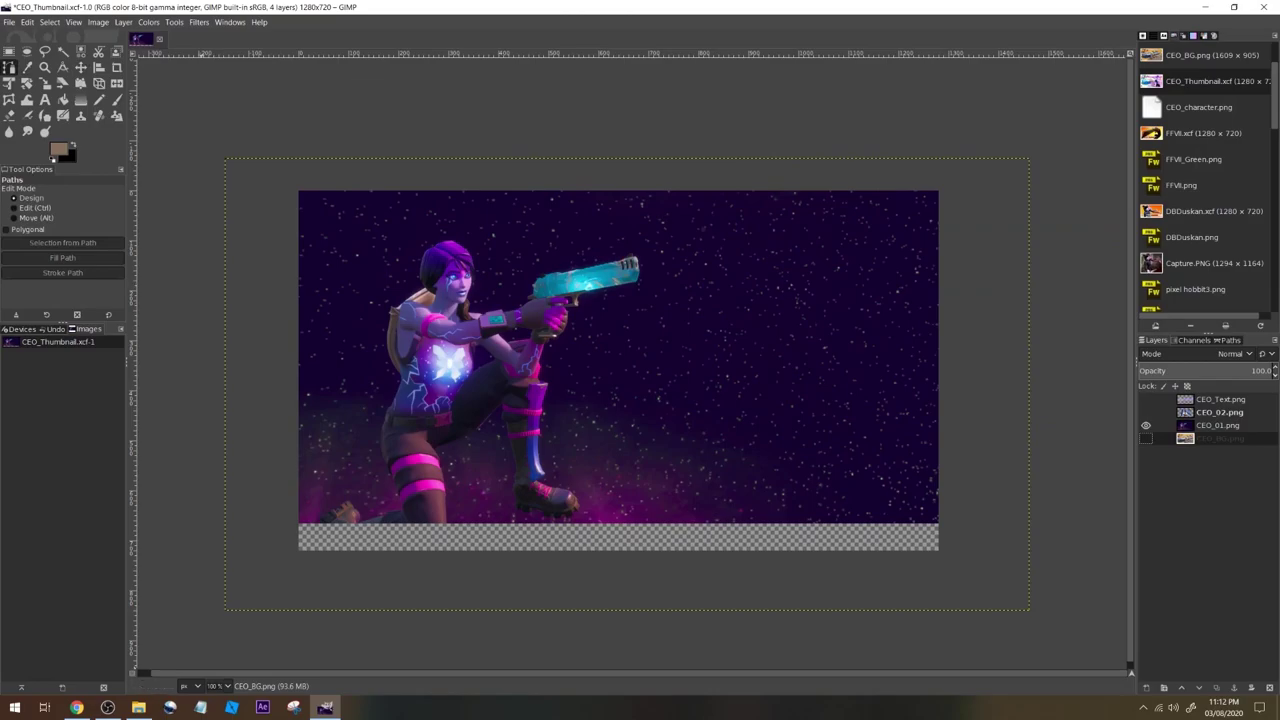
pyautogui.click(226, 686)
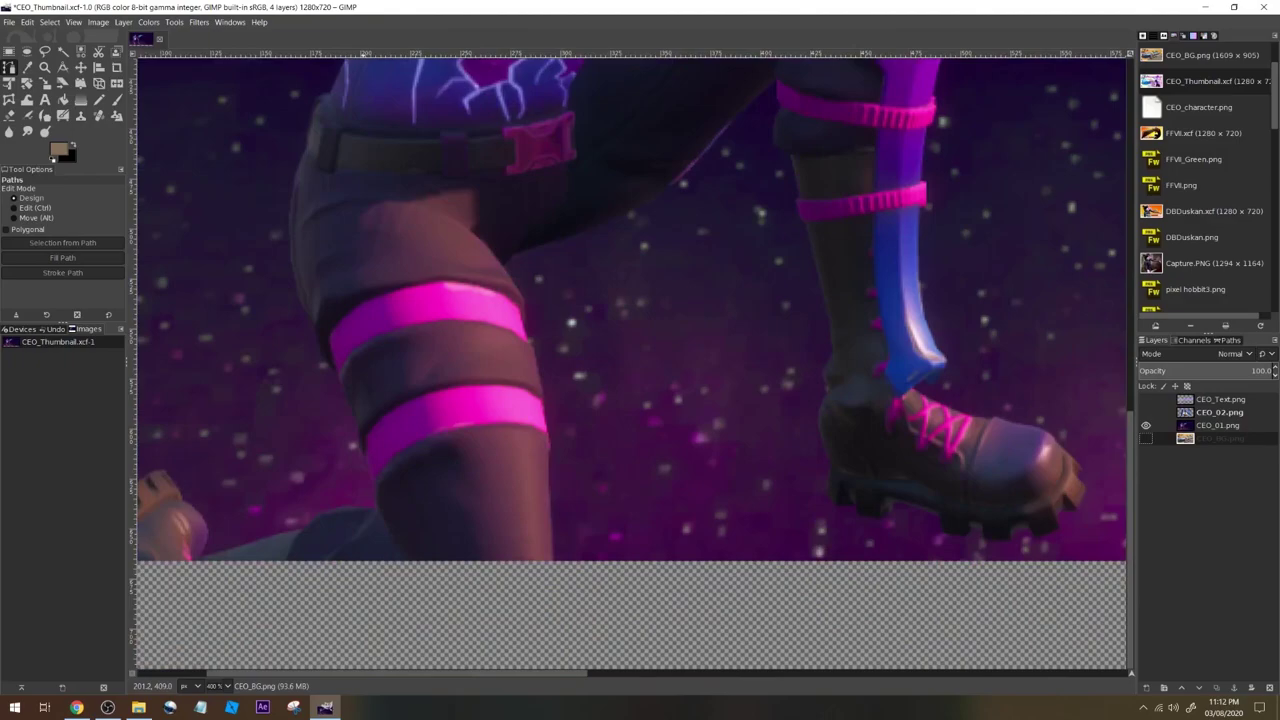
pyautogui.hscroll(-5, 631, 305)
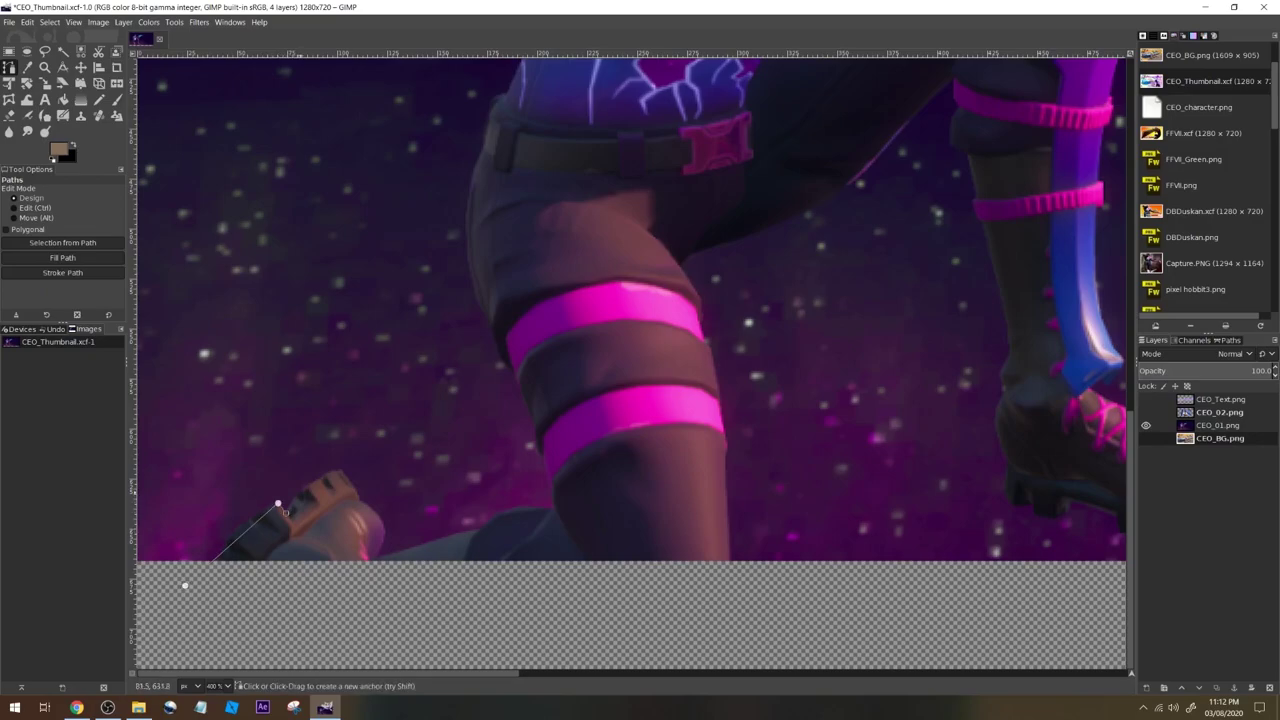
pyautogui.click(341, 469)
pyautogui.scroll(3, 533, 429)
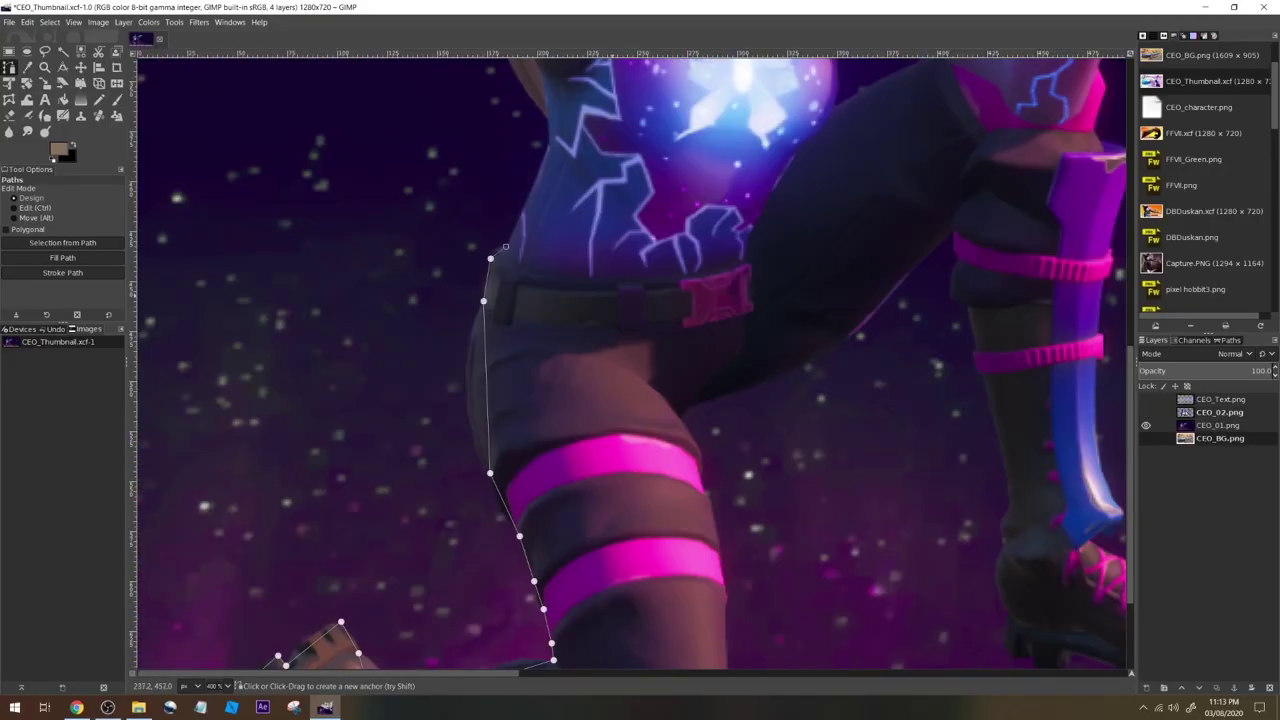
pyautogui.scroll(5, 631, 360)
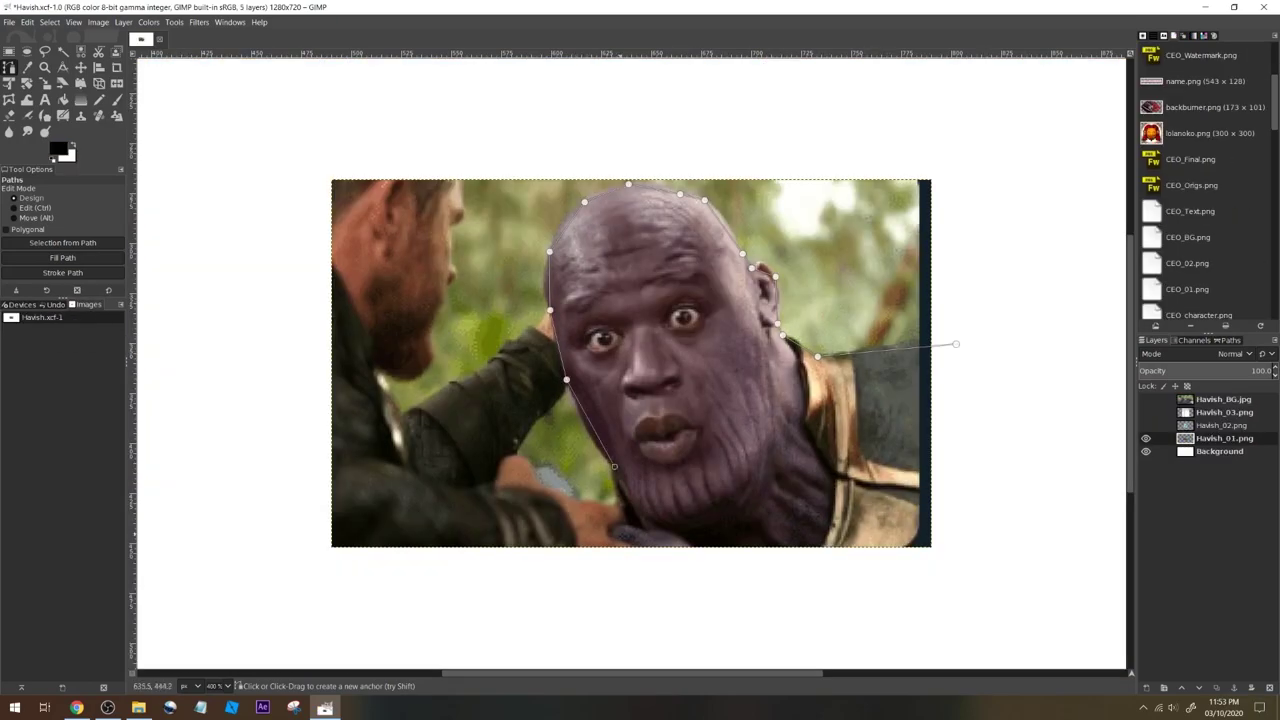
# Extend the path in Havish.xcf from the purple face's jaw down to the neck
pyautogui.moveTo(614, 466); pyautogui.dragTo(564, 551)
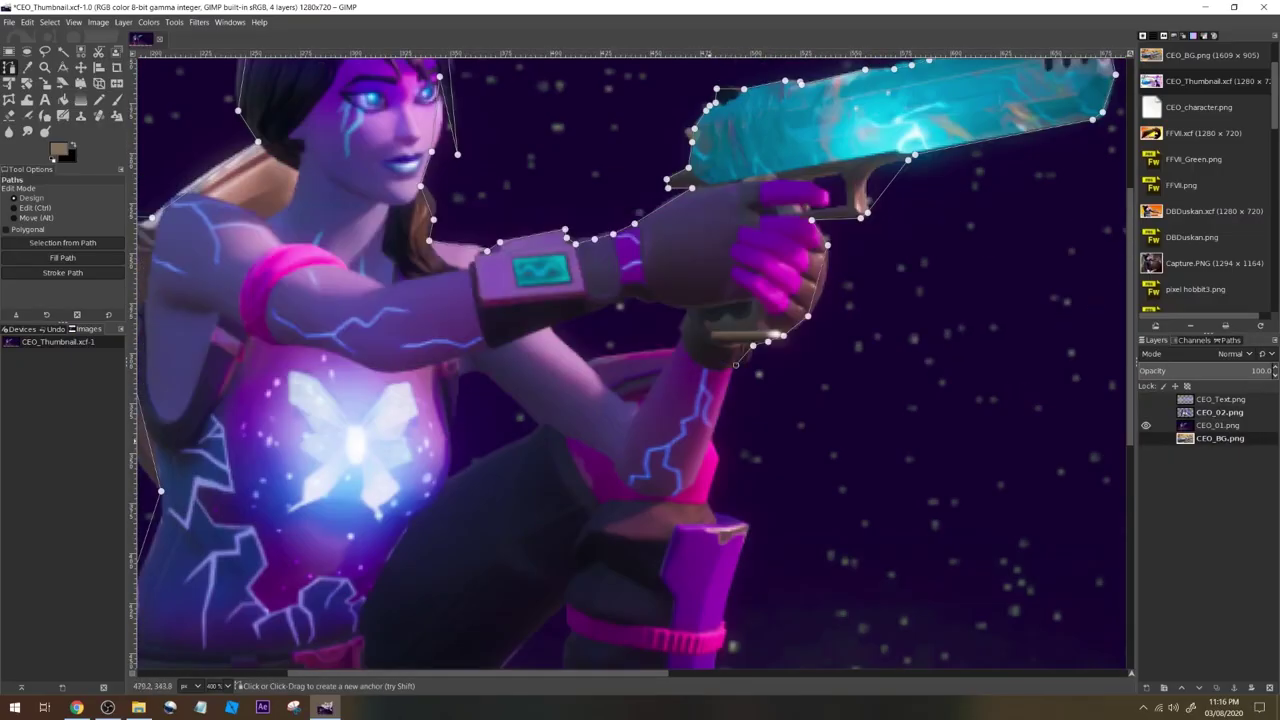
# Continue the armed character's path from the raised knee down the blue shin blade and around the front boot's toe and sole
pyautogui.click(748, 526)
pyautogui.scroll(-5, 748, 526)
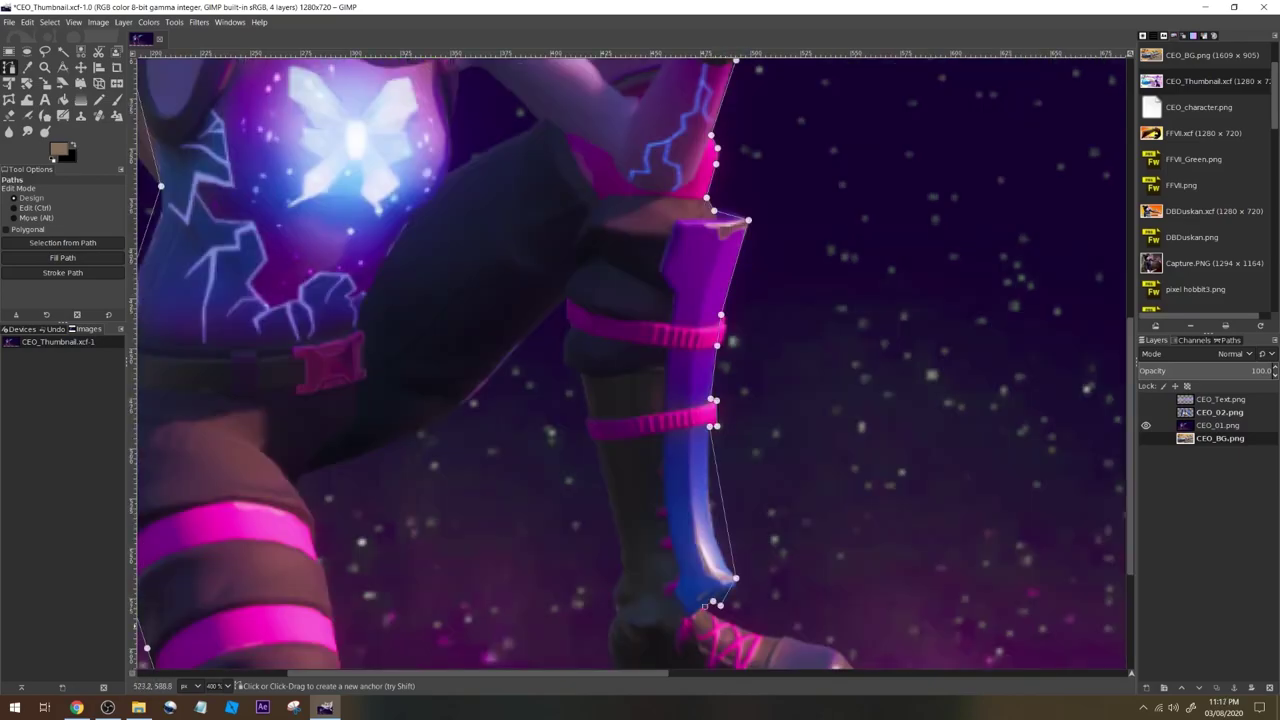
pyautogui.click(490, 348)
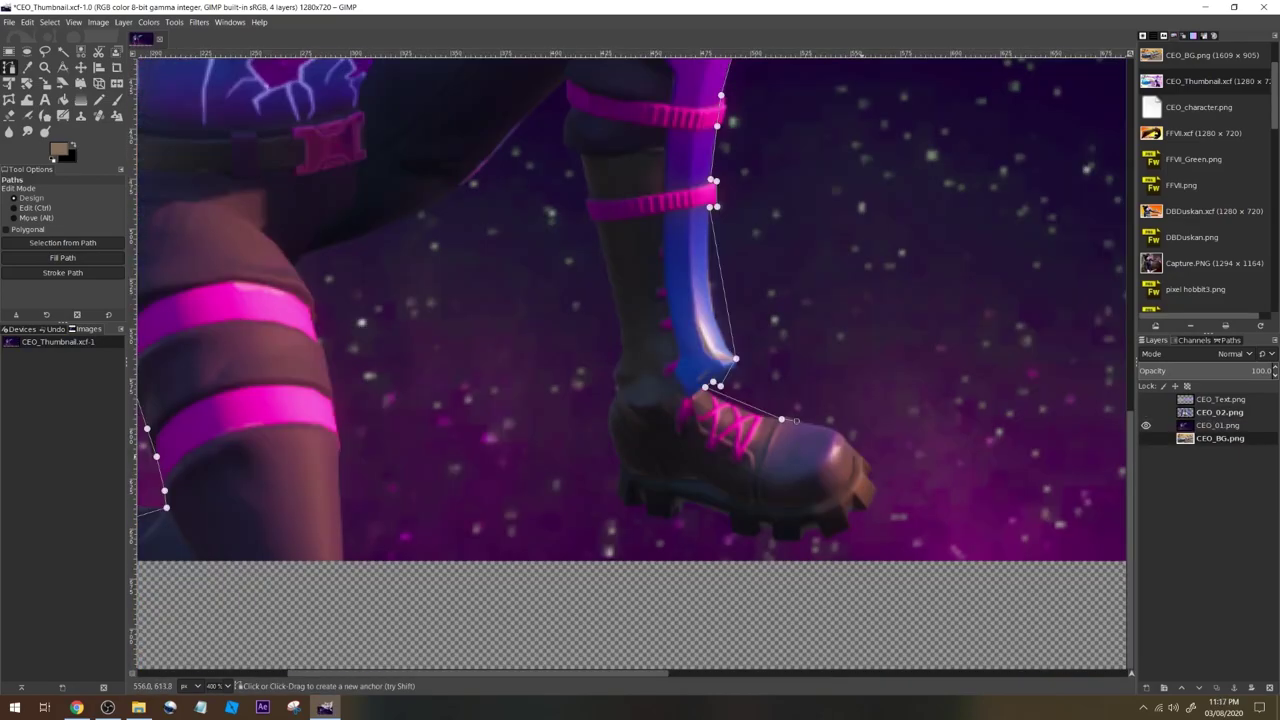
pyautogui.click(873, 490)
pyautogui.click(828, 530)
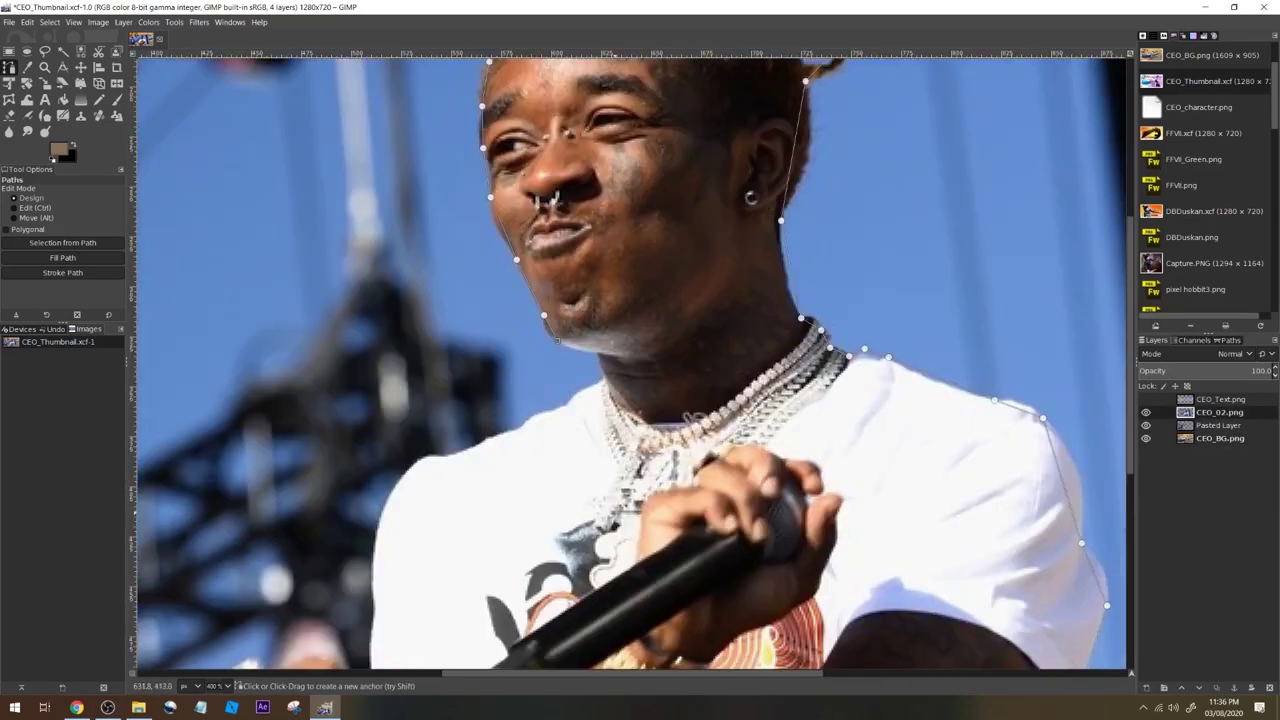
pyautogui.scroll(-3, 630, 360)
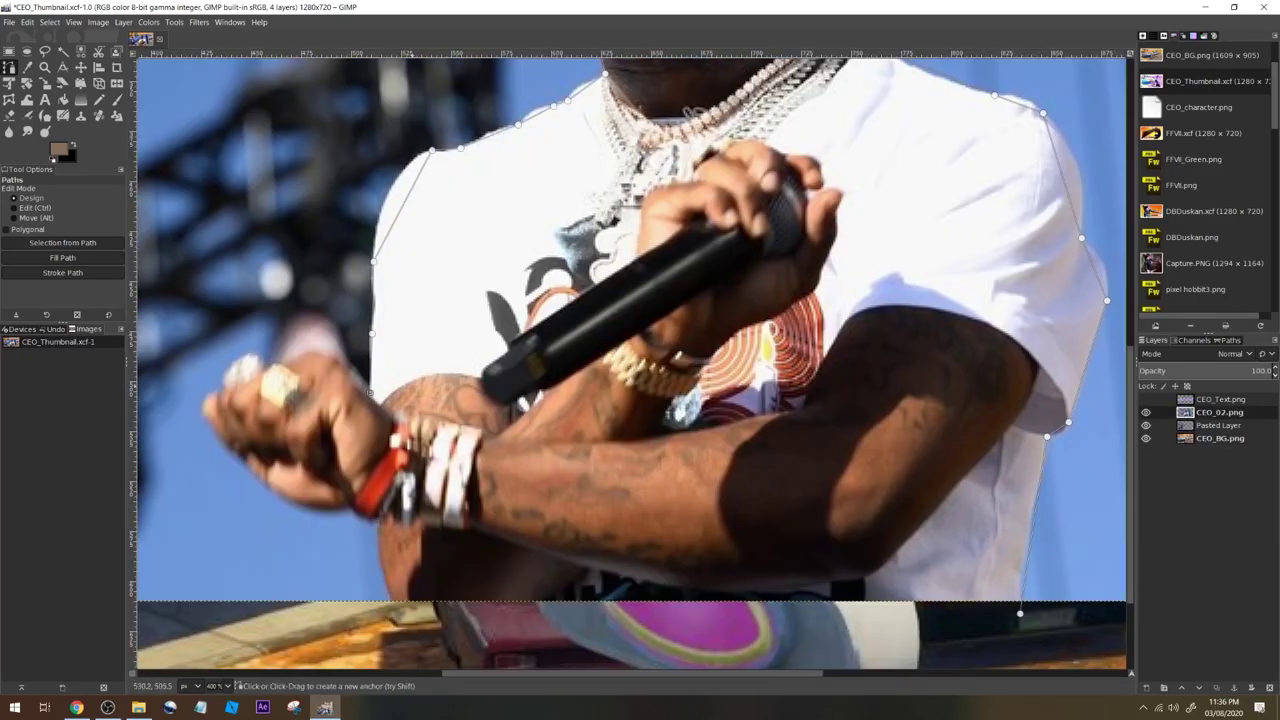
pyautogui.scroll(-1, 630, 360)
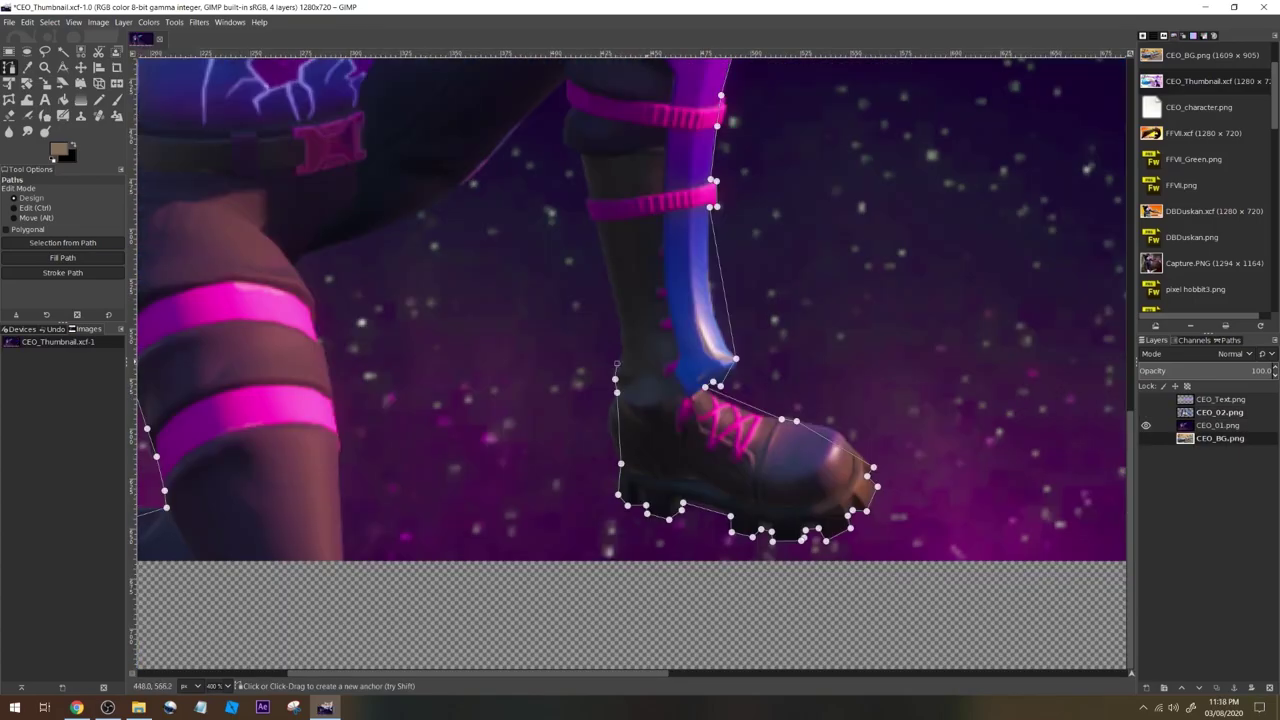
# Continue the path up the back of the front shin, around both straps to the knee, and across to the kneeling thigh
pyautogui.scroll(1, 646, 361)
pyautogui.click(597, 372)
pyautogui.click(586, 352)
pyautogui.click(581, 306)
pyautogui.click(563, 296)
pyautogui.click(574, 261)
pyautogui.click(567, 232)
pyautogui.click(304, 405)
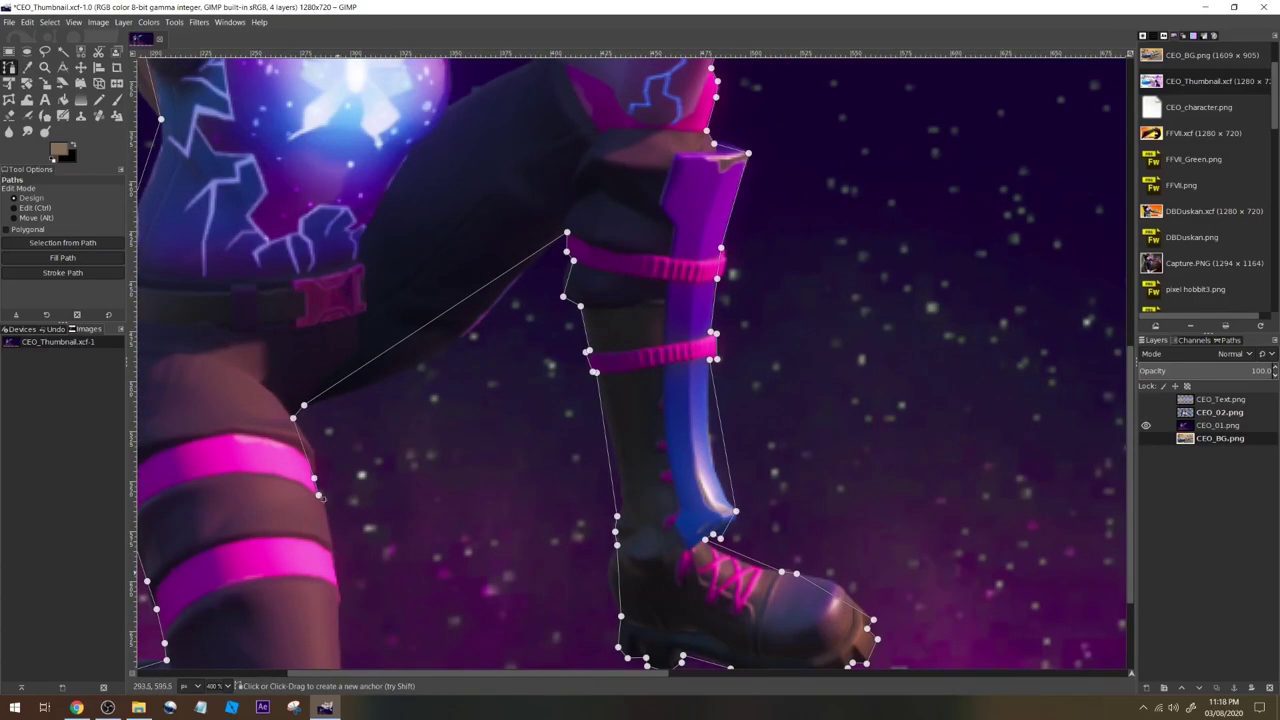
# Trace the front edge of the kneeling leg down past the two pink bands to below the picture's lower edge
pyautogui.click(340, 600)
pyautogui.scroll(-1, 340, 600)
pyautogui.click(340, 575)
pyautogui.hscroll(-2, 340, 575)
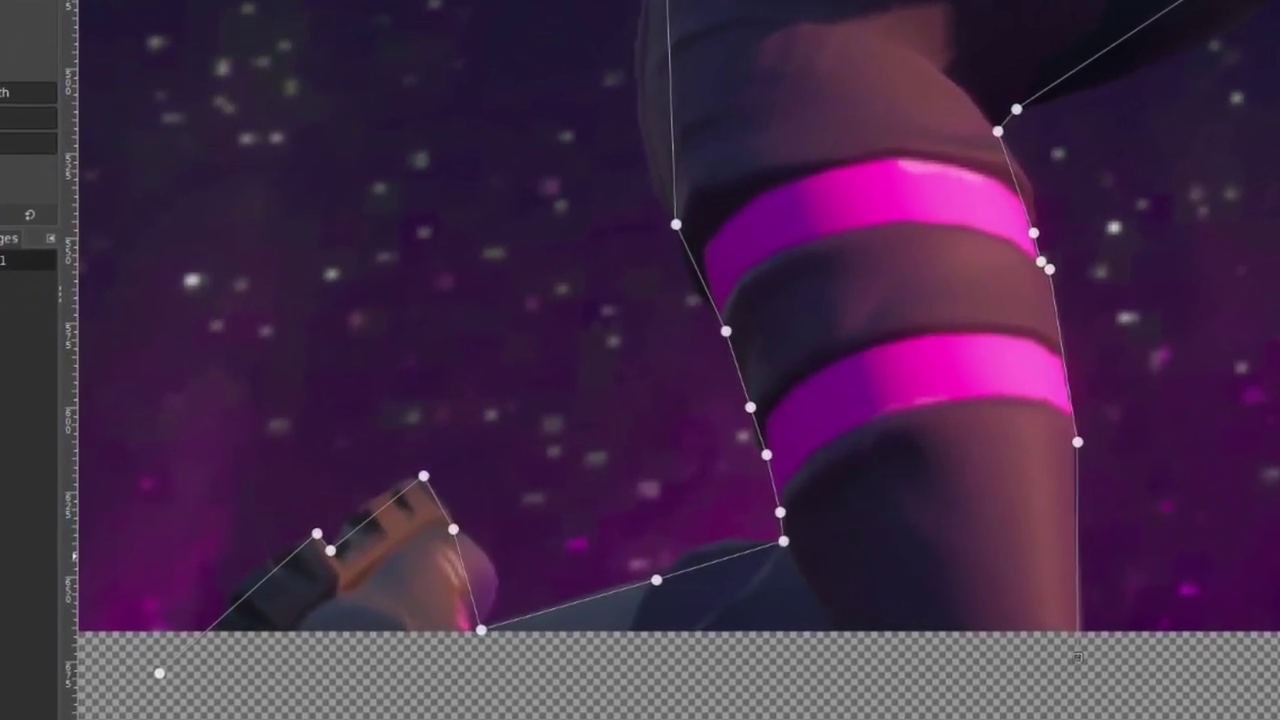
# Bend the straight path segments around the rear boot and lower leg into curves that follow their edges
pyautogui.moveTo(273, 572); pyautogui.dragTo(248, 577)
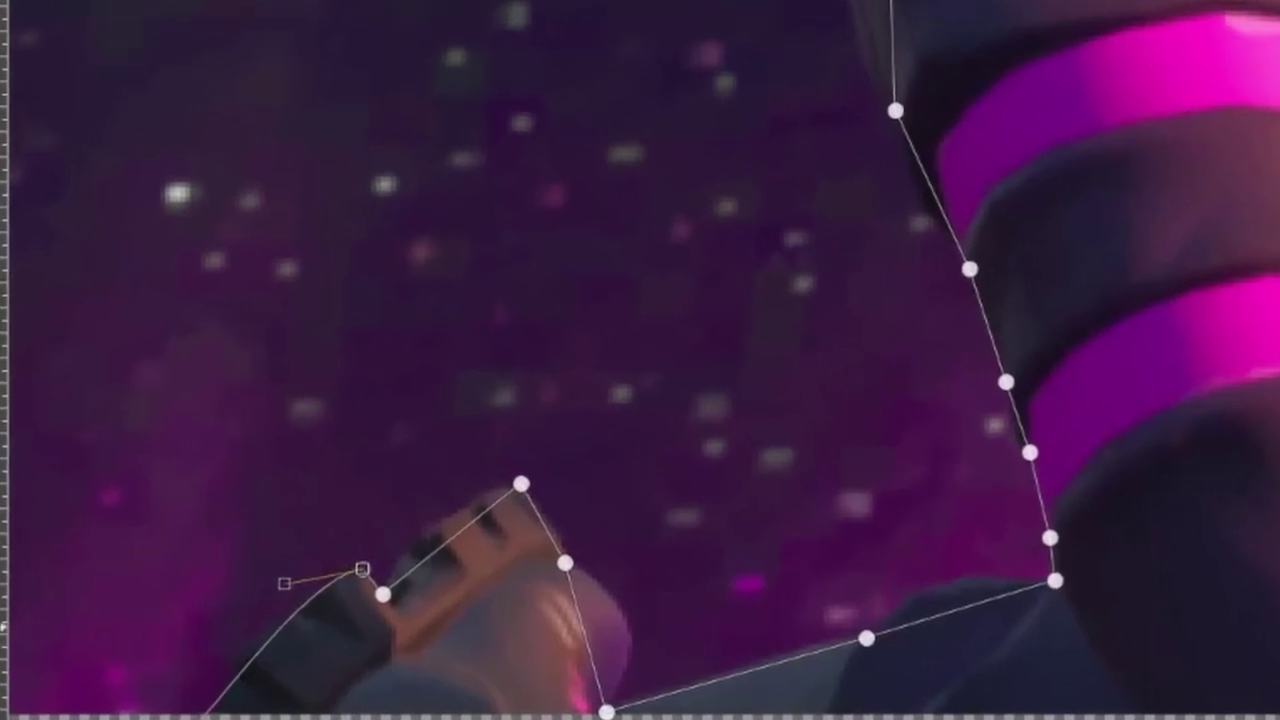
pyautogui.moveTo(284, 583); pyautogui.dragTo(242, 600)
pyautogui.moveTo(452, 539); pyautogui.dragTo(434, 517)
pyautogui.moveTo(586, 638); pyautogui.dragTo(630, 630)
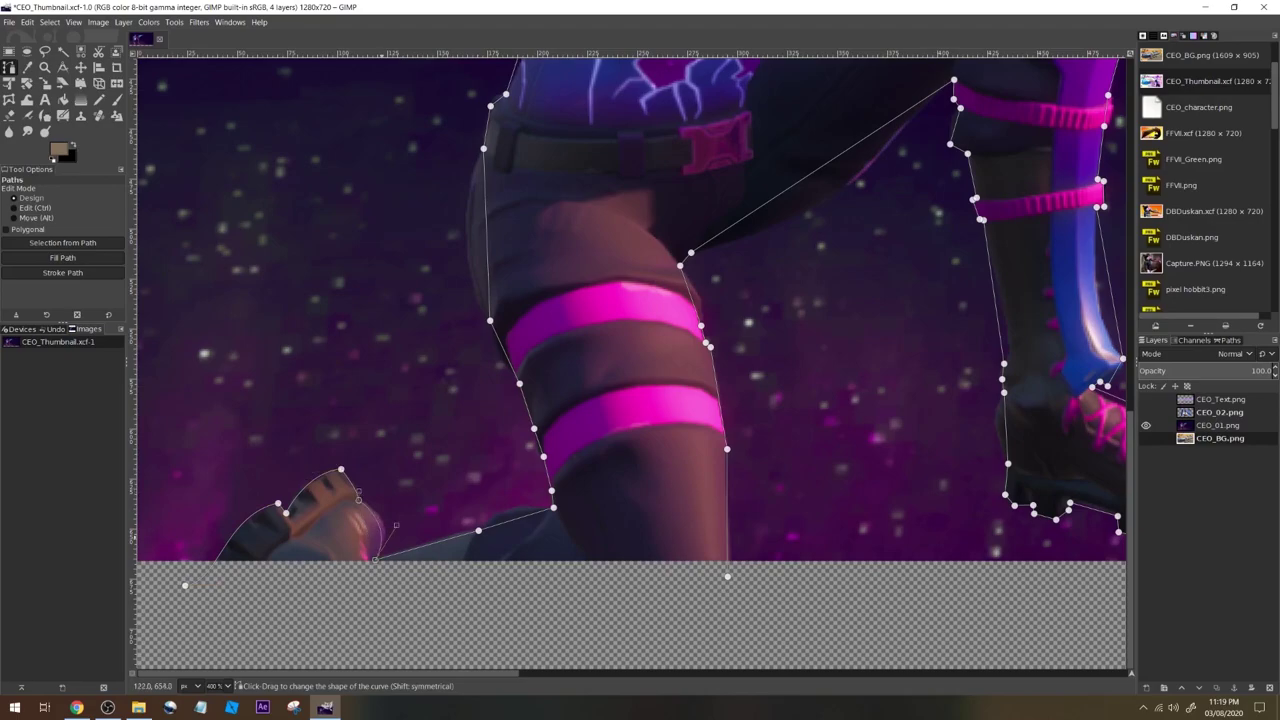
pyautogui.moveTo(740, 674); pyautogui.dragTo(744, 669)
pyautogui.moveTo(942, 614); pyautogui.dragTo(917, 557)
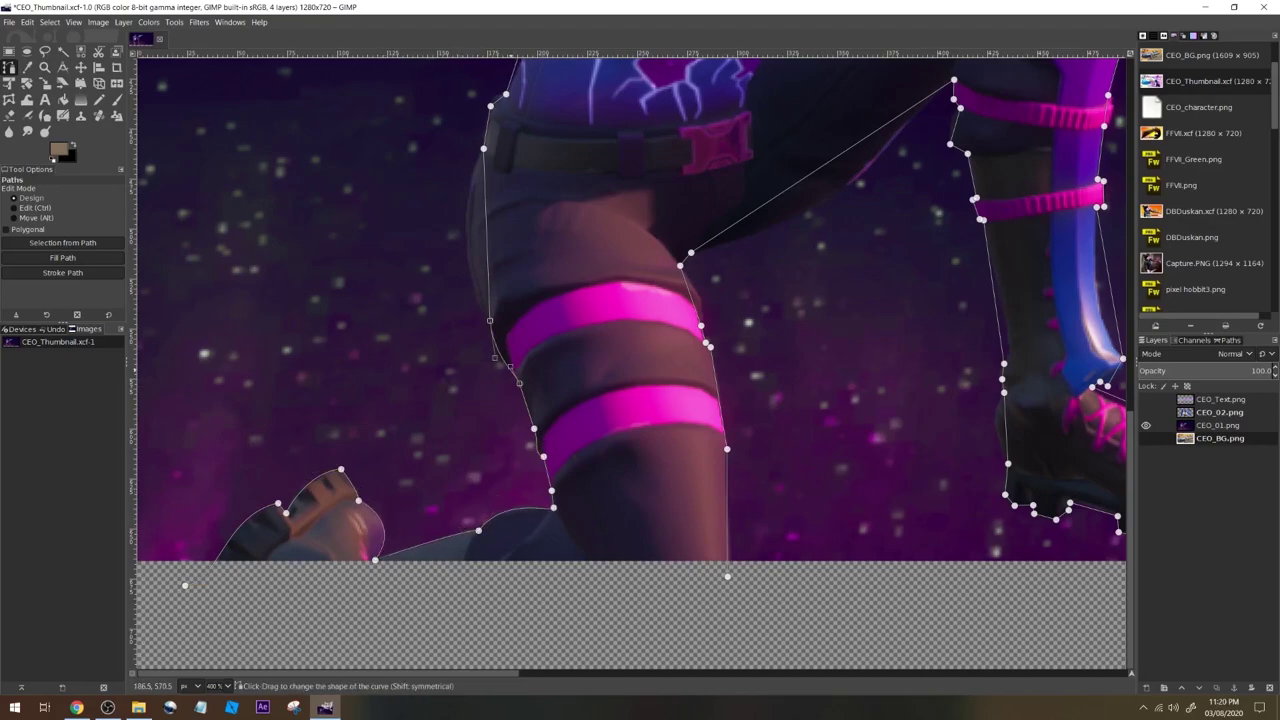
pyautogui.scroll(15, 500, 372)
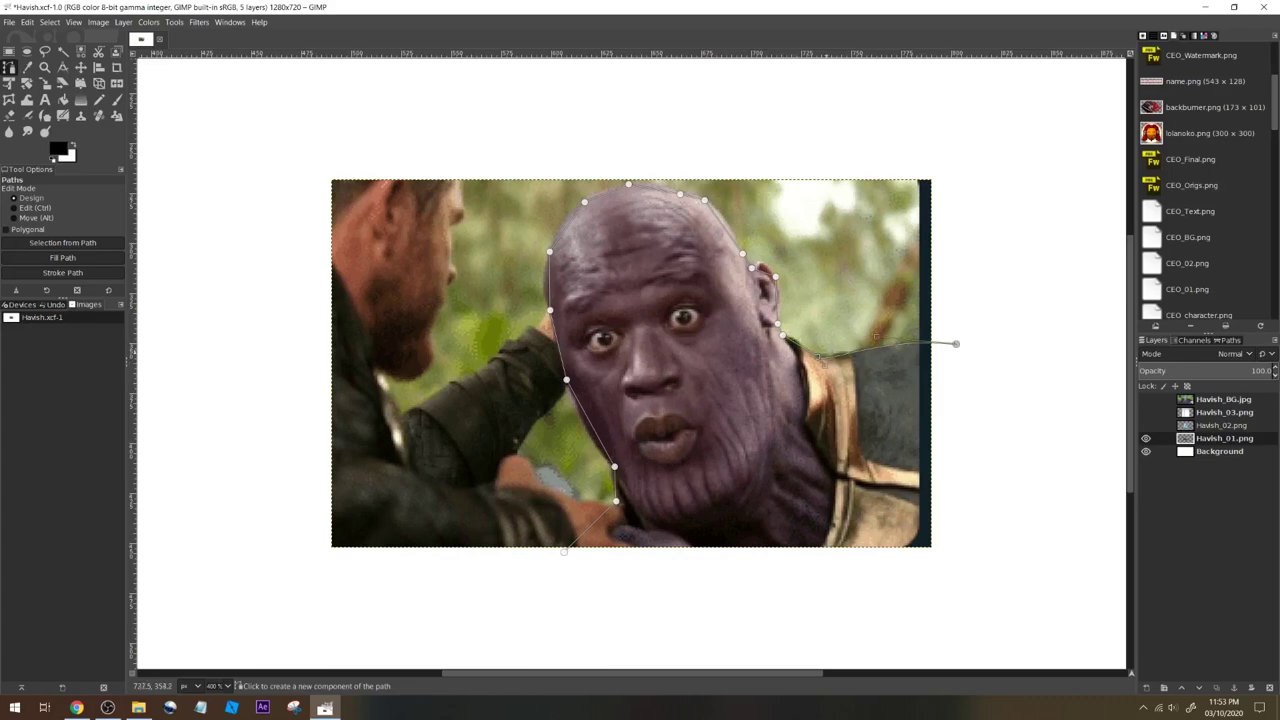
# Curve the path segments around the armed character's head so they follow the edge of the hair
pyautogui.press('4')
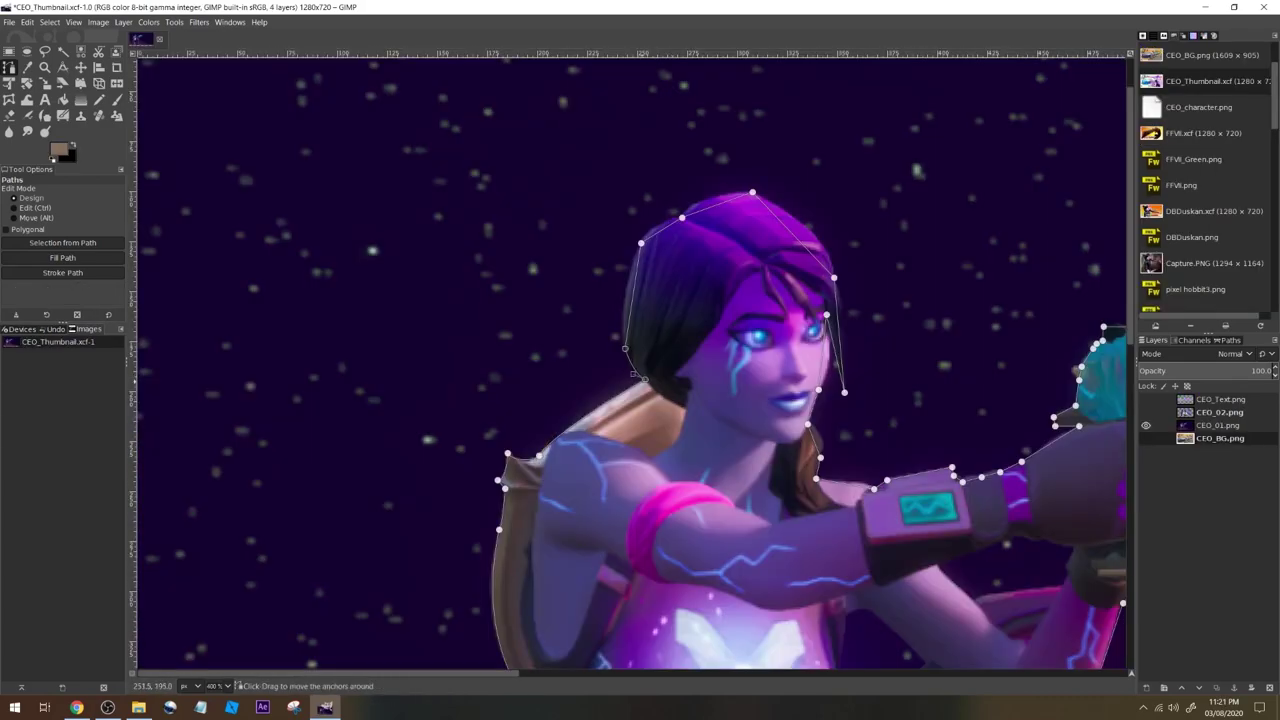
pyautogui.moveTo(821, 257); pyautogui.dragTo(828, 248)
pyautogui.moveTo(837, 310); pyautogui.dragTo(838, 314)
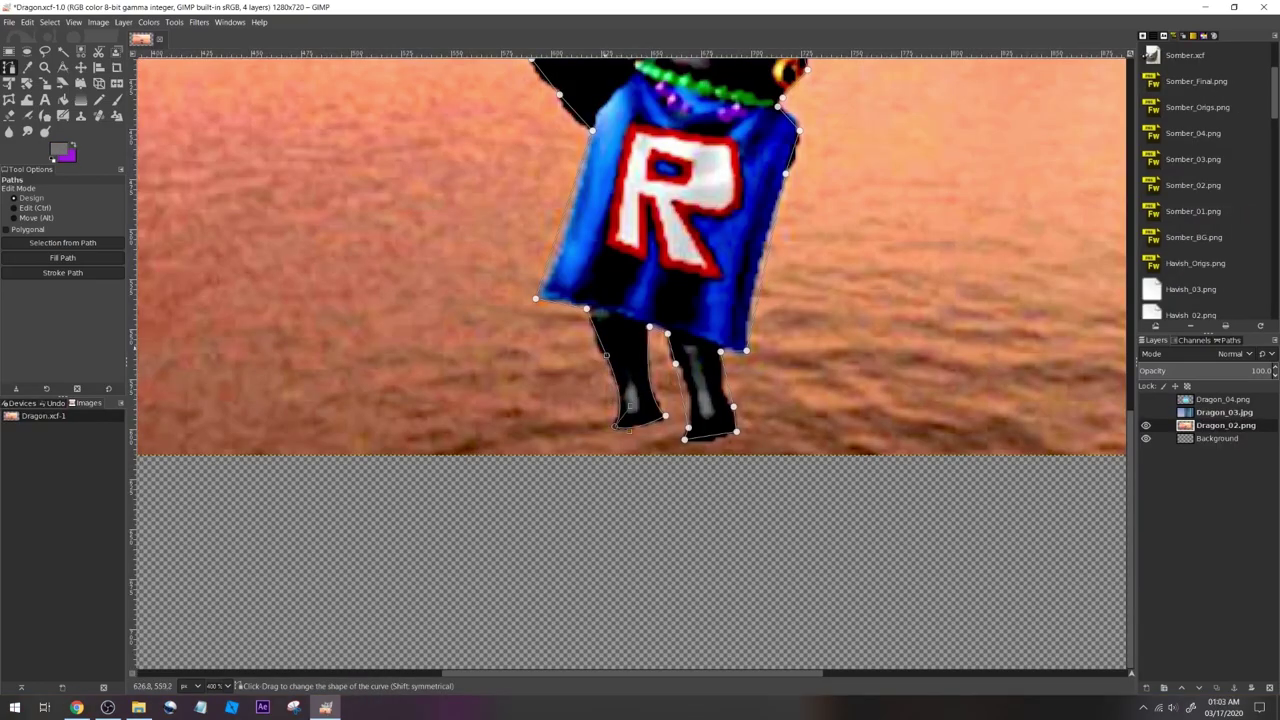
pyautogui.scroll(3, 588, 284)
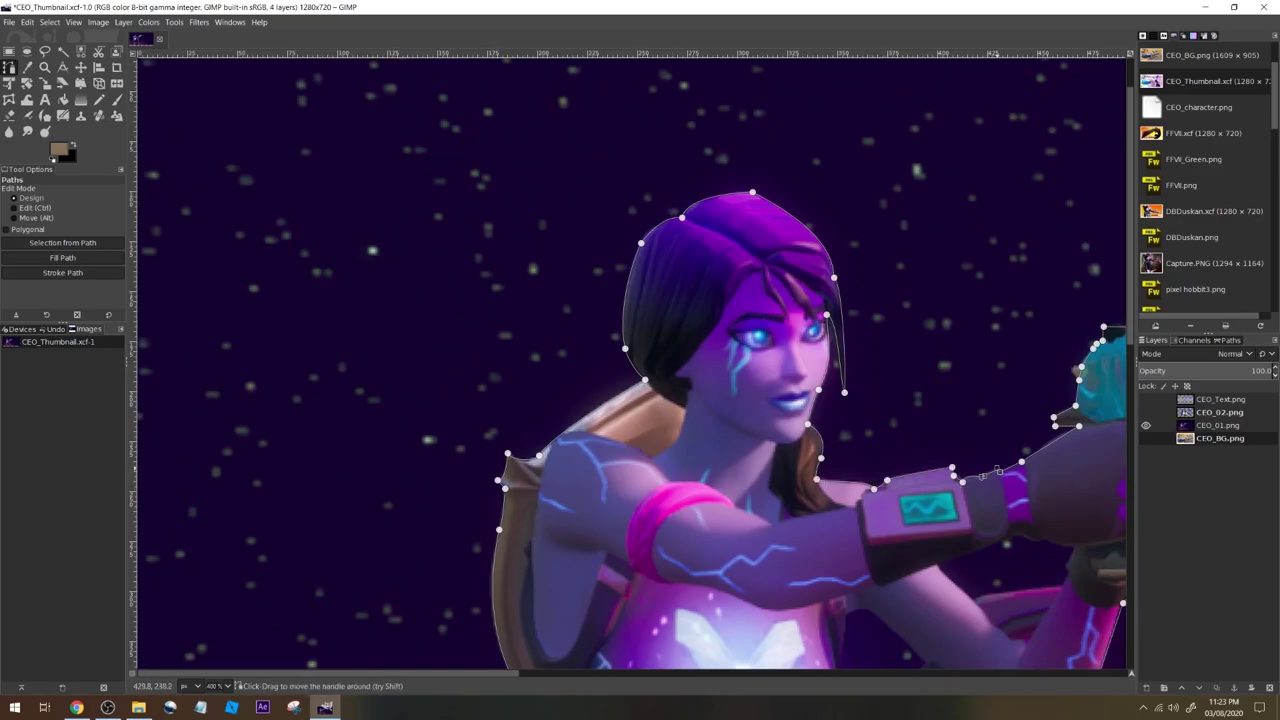
# Refine the path along the forearm and pistol, curving its segments to fit the slide's ridges, trigger guard and muzzle corner
pyautogui.click(222, 686)
pyautogui.click(222, 570)
pyautogui.moveTo(312, 673); pyautogui.dragTo(477, 673)
pyautogui.click(472, 589)
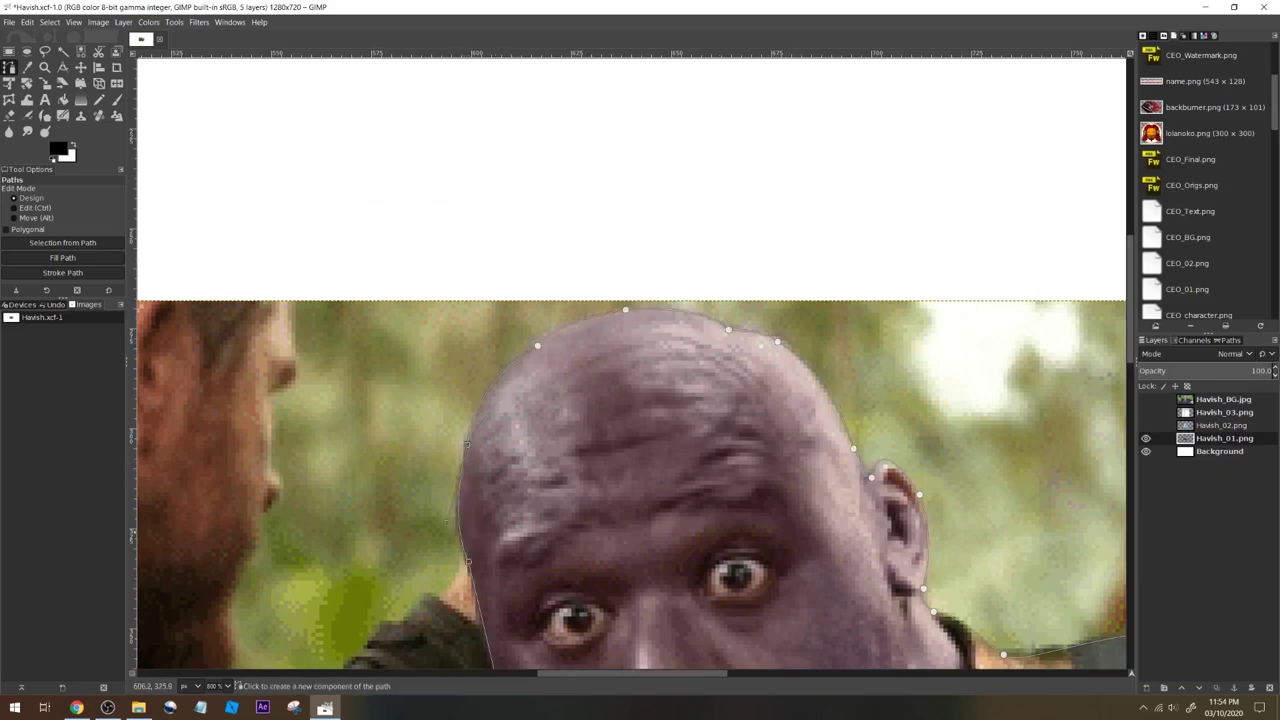
pyautogui.scroll(-10, 632, 360)
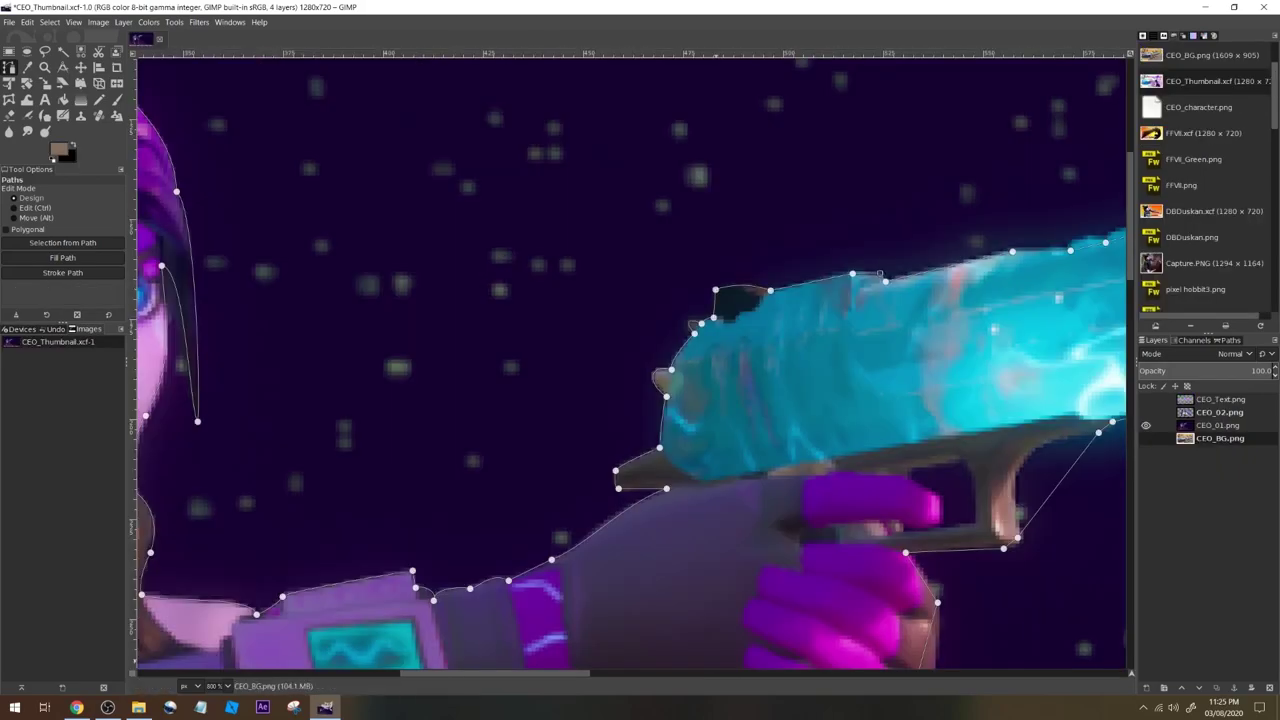
pyautogui.hscroll(5, 813, 212)
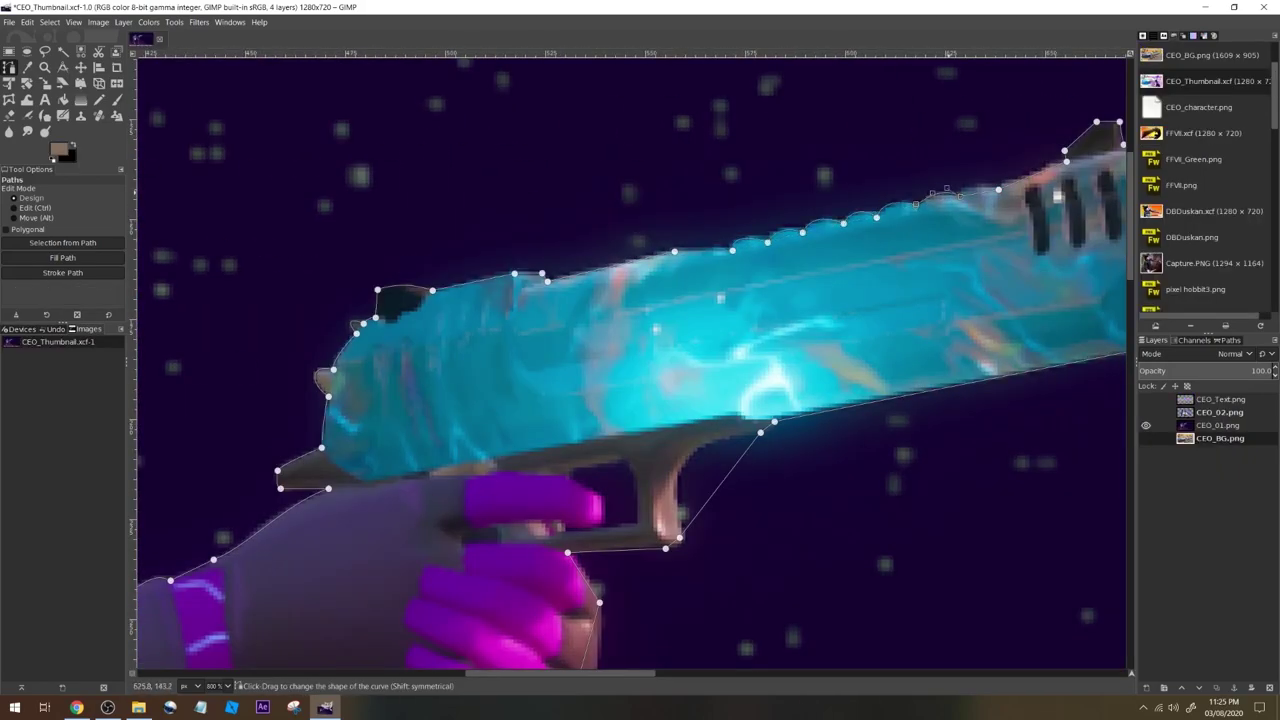
pyautogui.hscroll(3, 1000, 186)
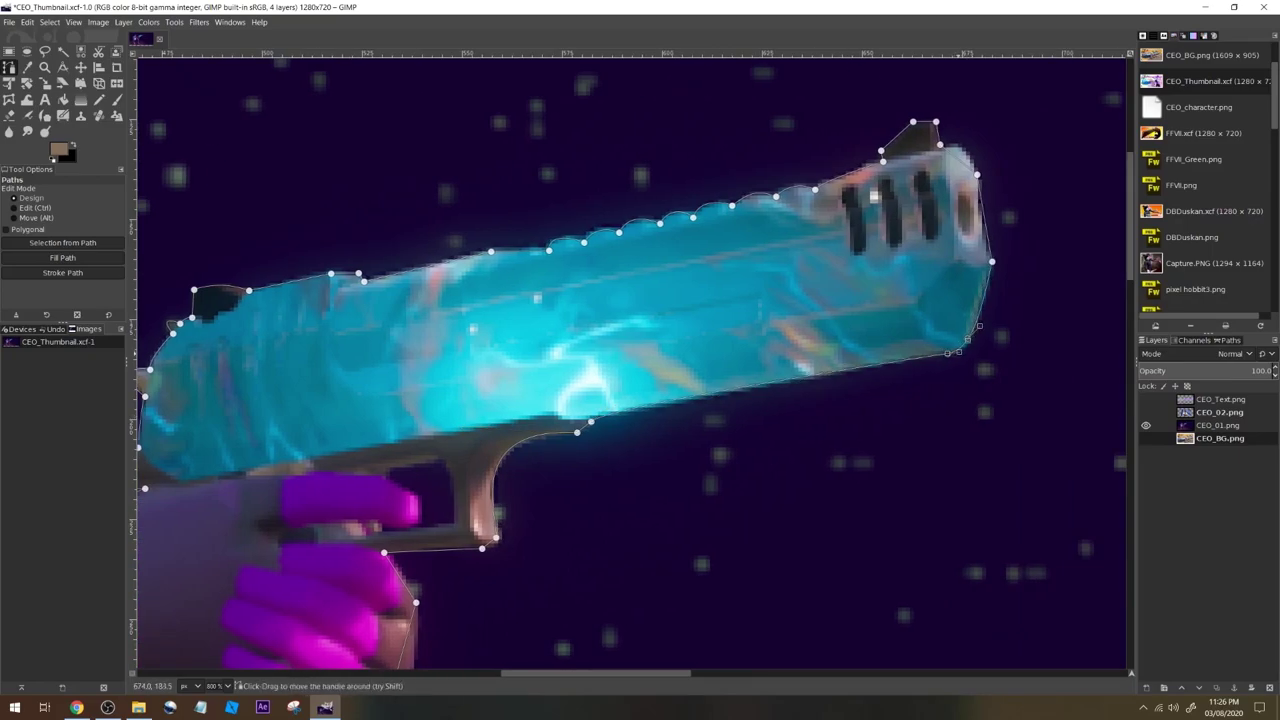
pyautogui.moveTo(958, 353); pyautogui.dragTo(967, 343)
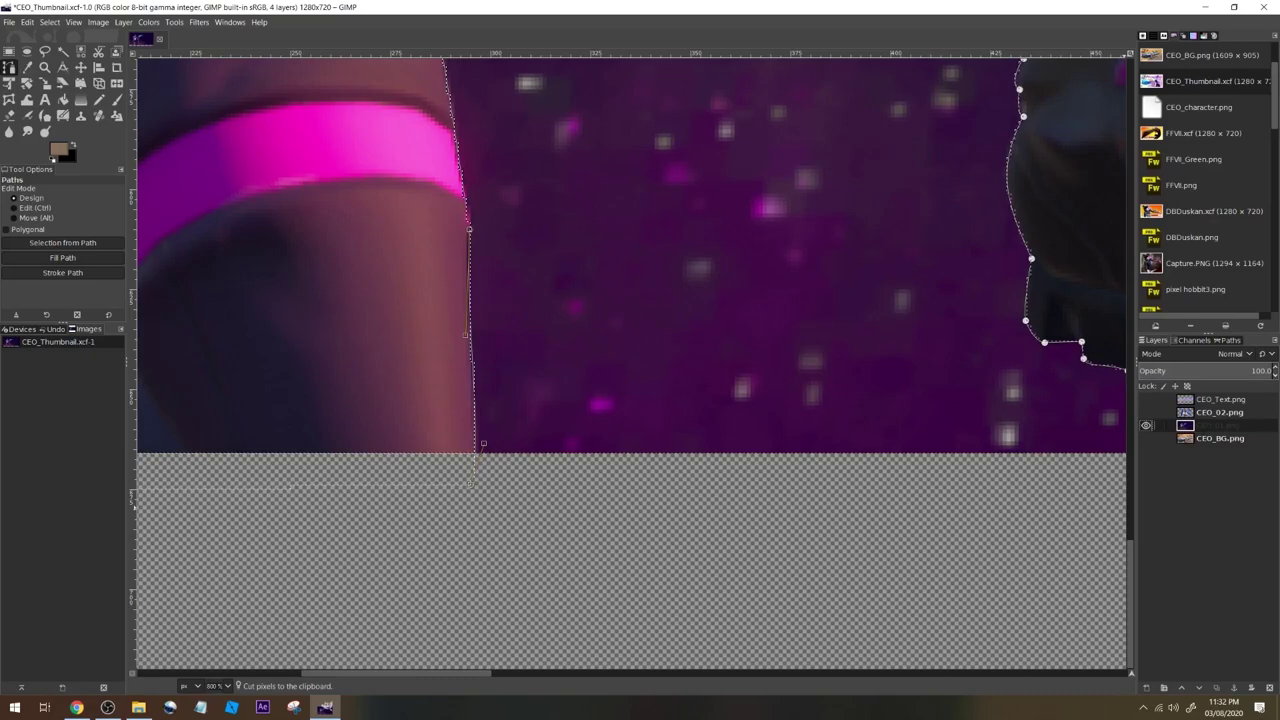
# Cut the selected character out of the CEO_01.png layer and paste it back into the image
pyautogui.hotkey('ctrl', 'x')
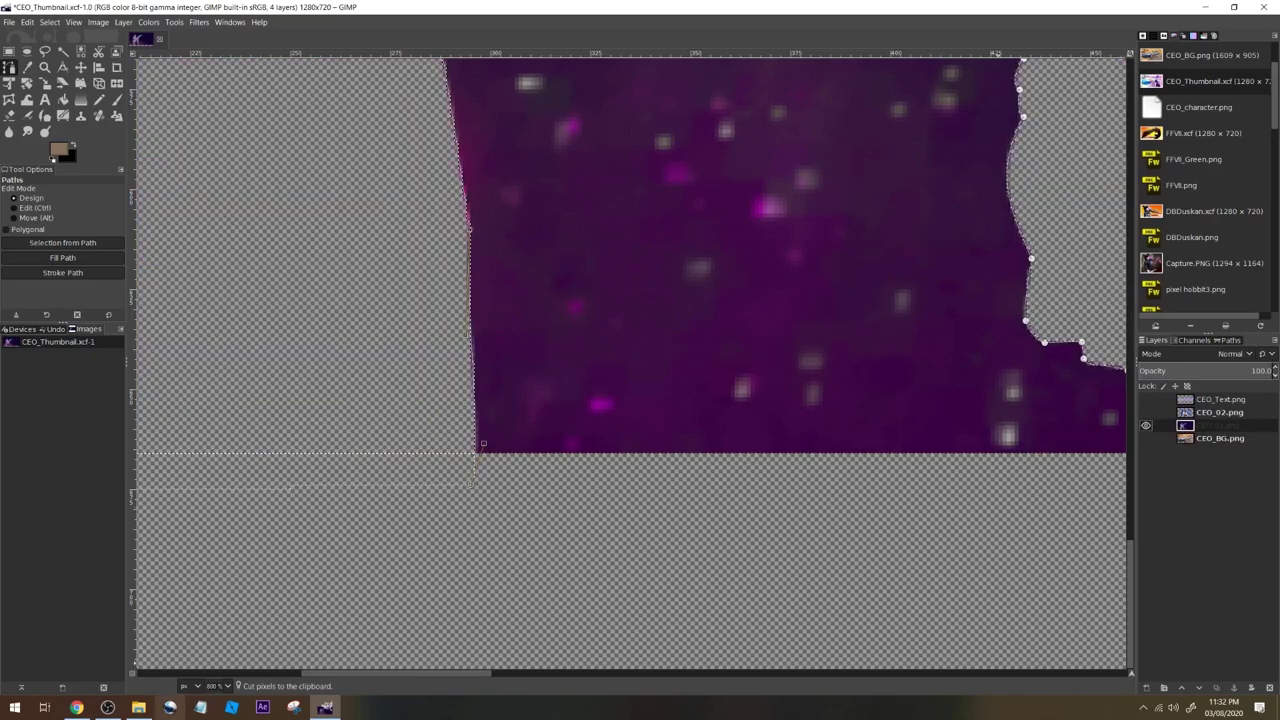
pyautogui.click(213, 686)
pyautogui.click(221, 621)
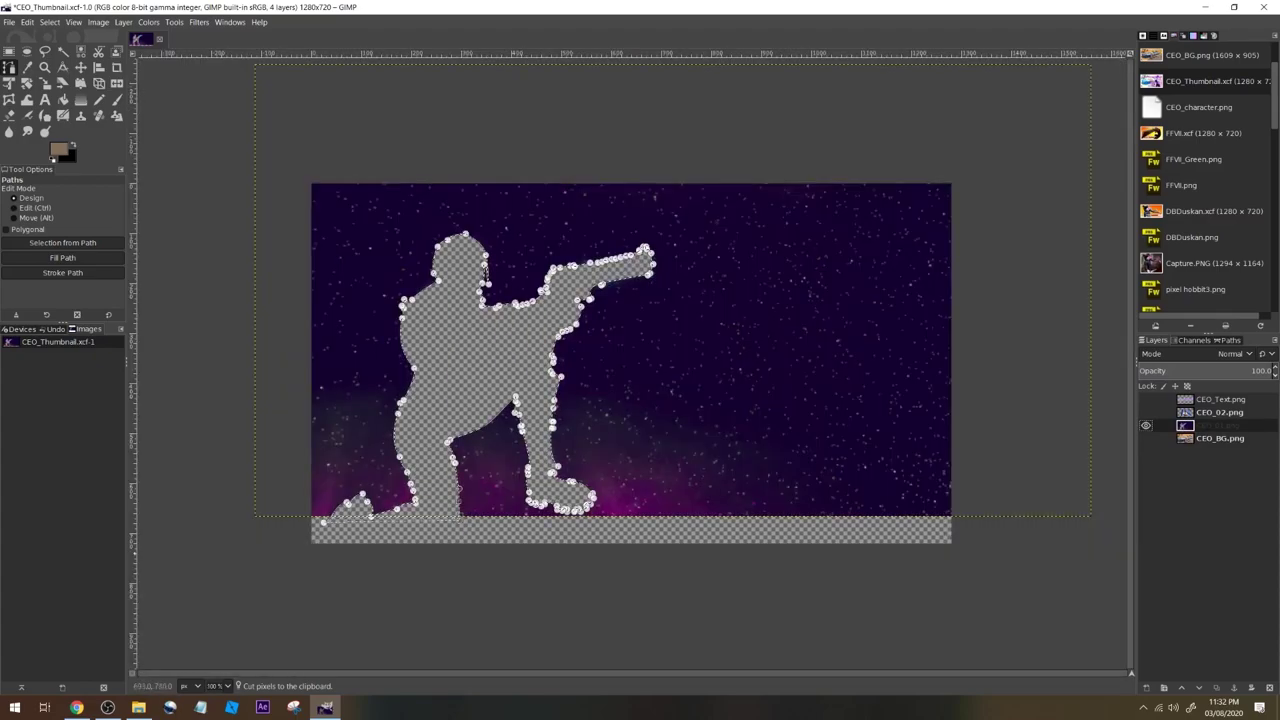
pyautogui.hotkey('ctrl', 'v')
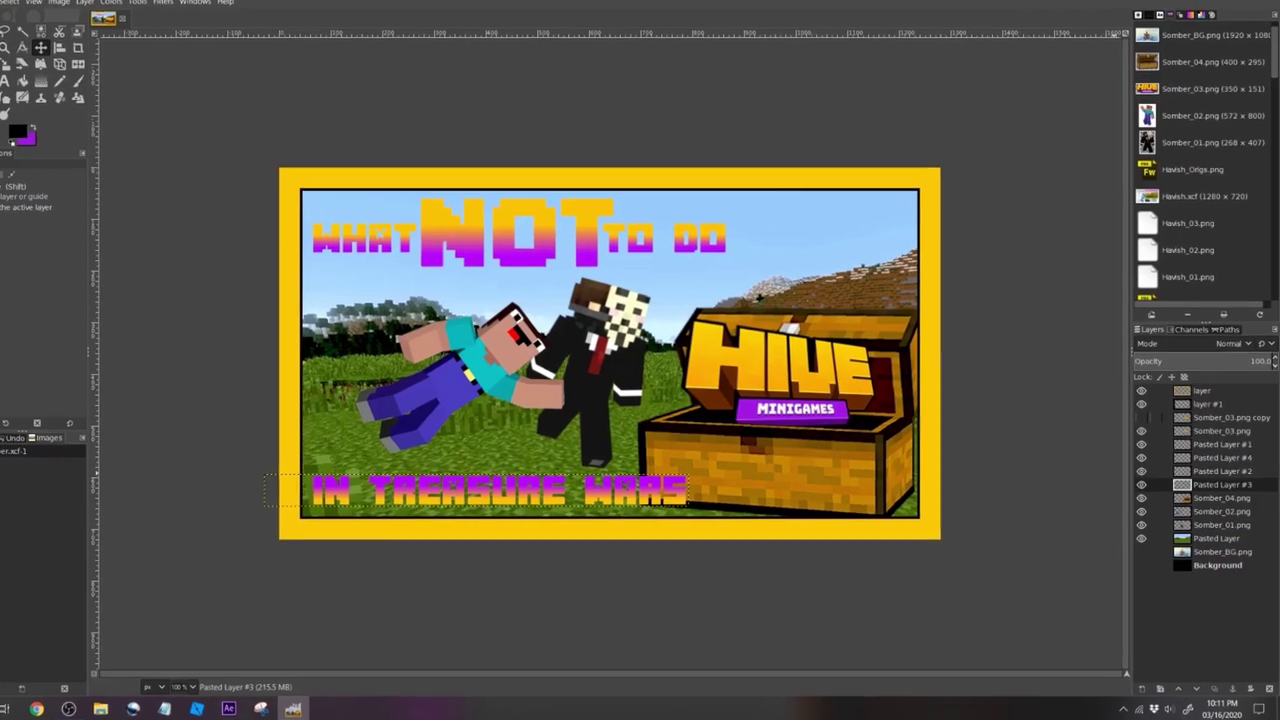
# Create a transparent 1280 × 720 layer and place it directly below Pasted Layer #3, above Somber_04.png
pyautogui.click(1220, 426)
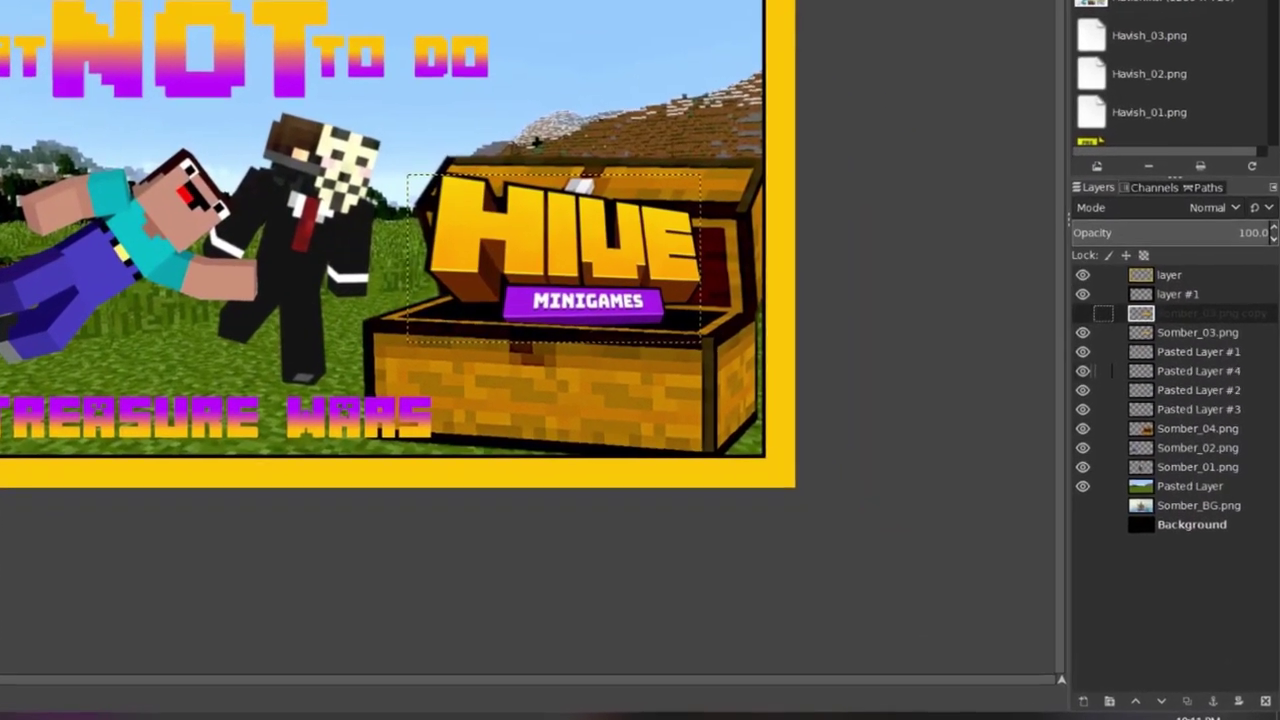
pyautogui.click(1204, 393)
pyautogui.click(1204, 428)
pyautogui.hotkey('shift', 'ctrl', 'n')
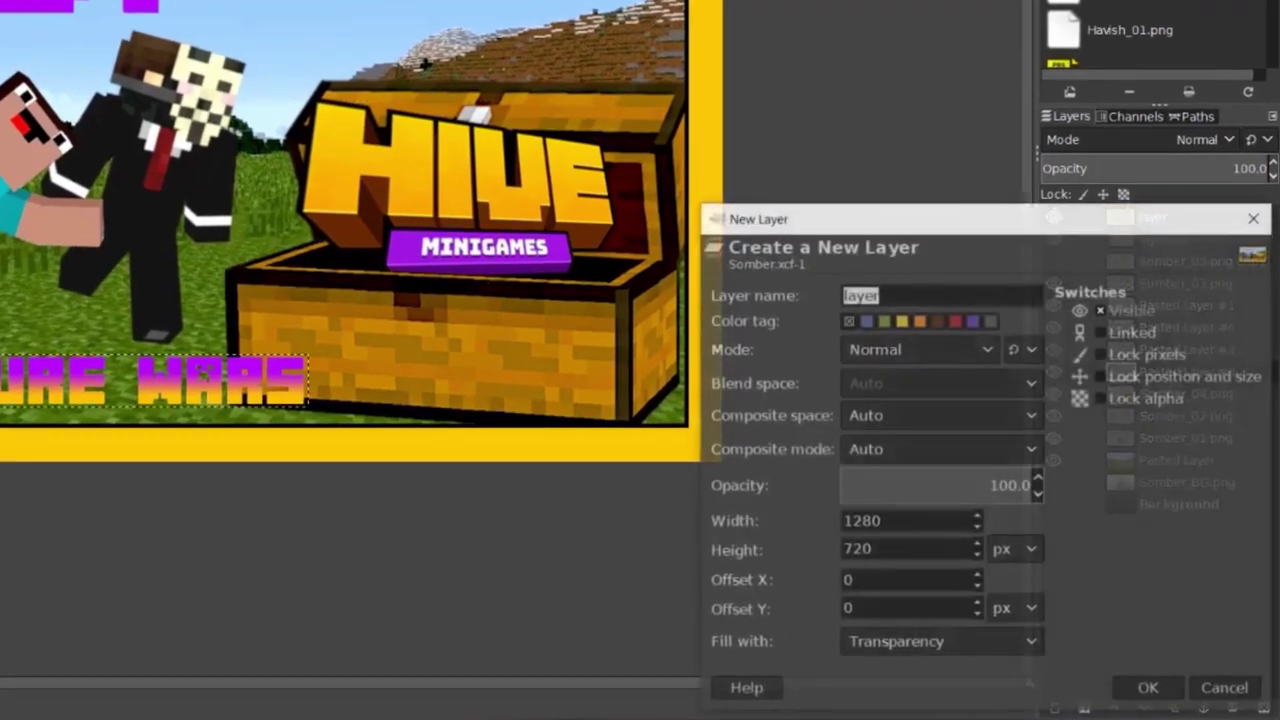
pyautogui.press('Return')
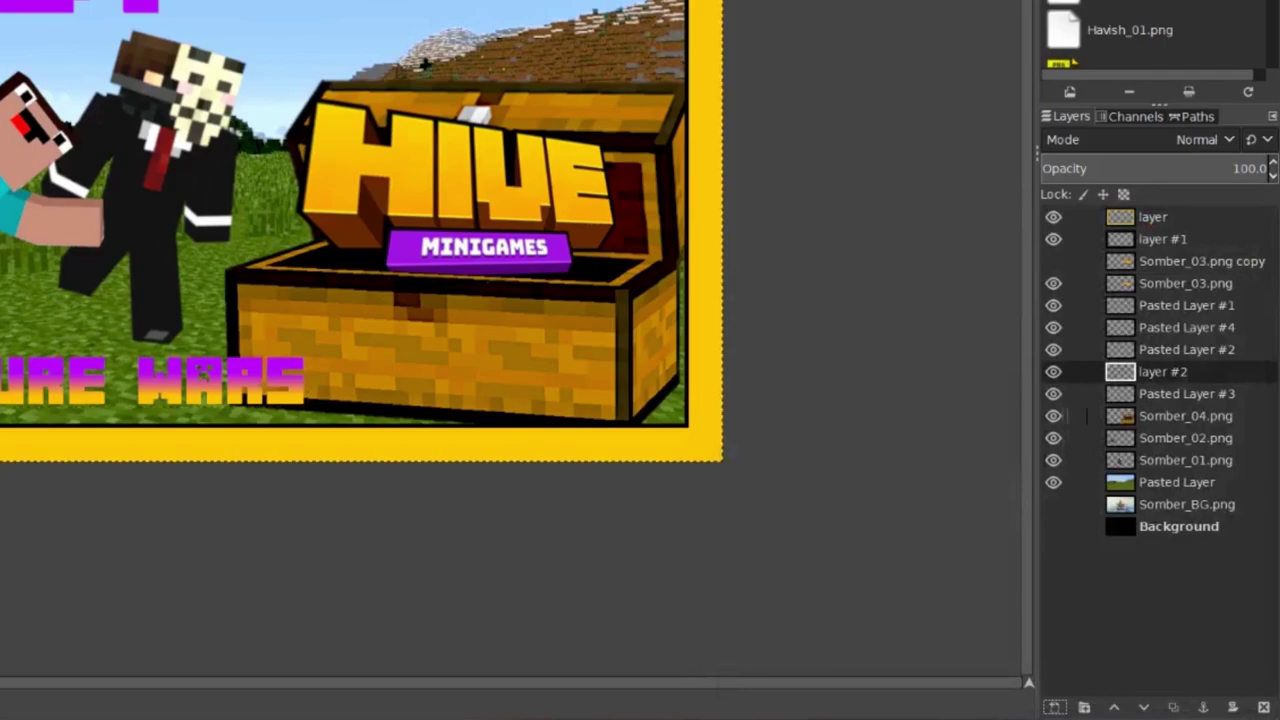
pyautogui.moveTo(1068, 371); pyautogui.dragTo(1077, 393)
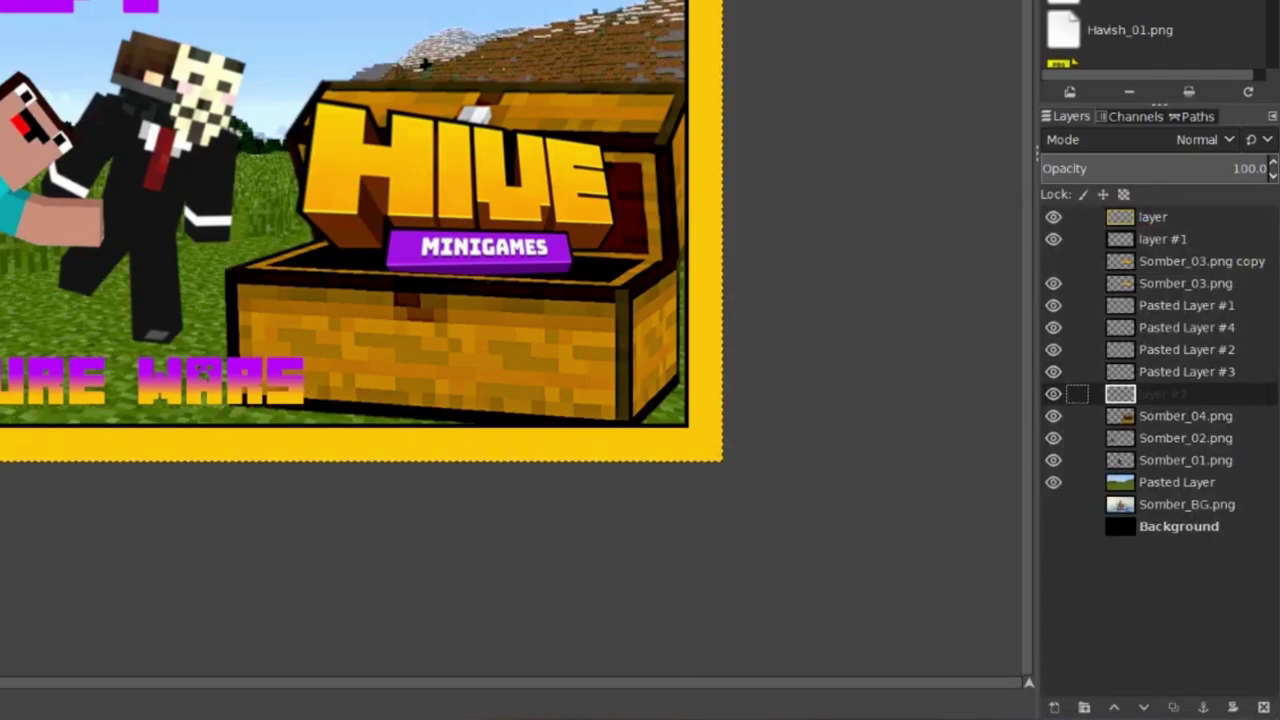
# Outline the word NOT in black by growing its alpha selection 5 px and filling it on layer #2
pyautogui.click(1165, 305)
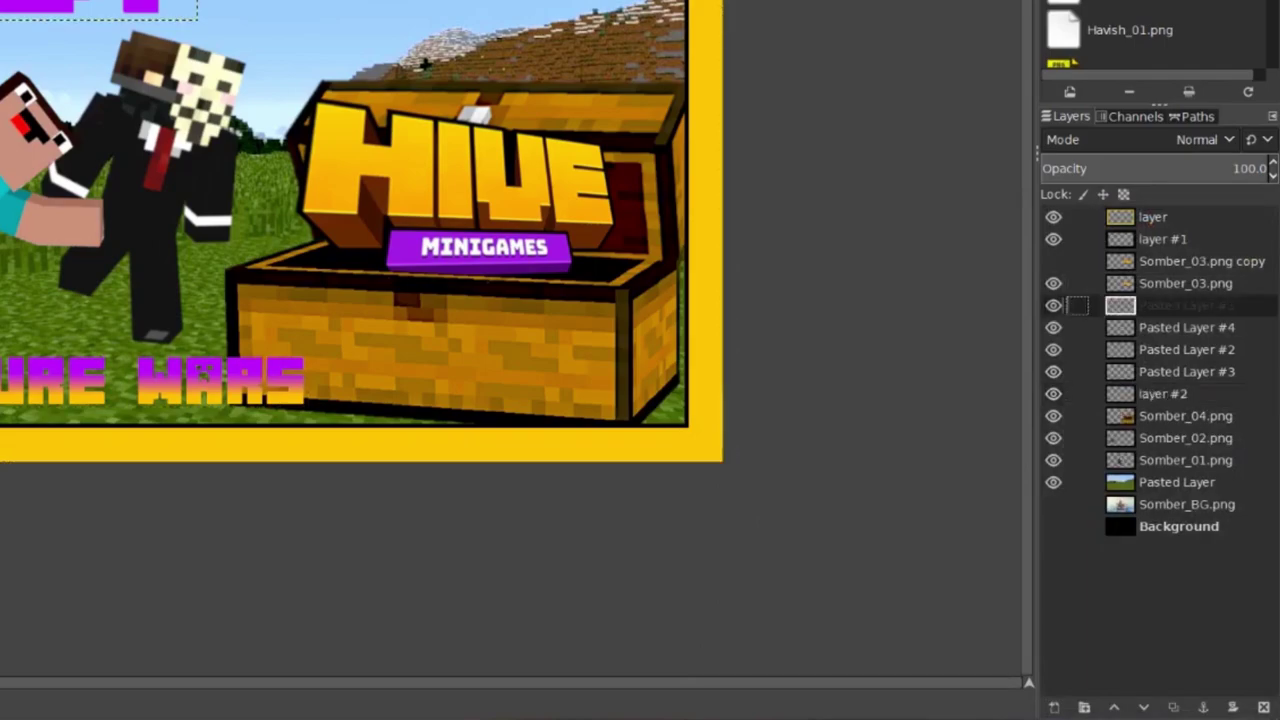
pyautogui.rightClick(1172, 305)
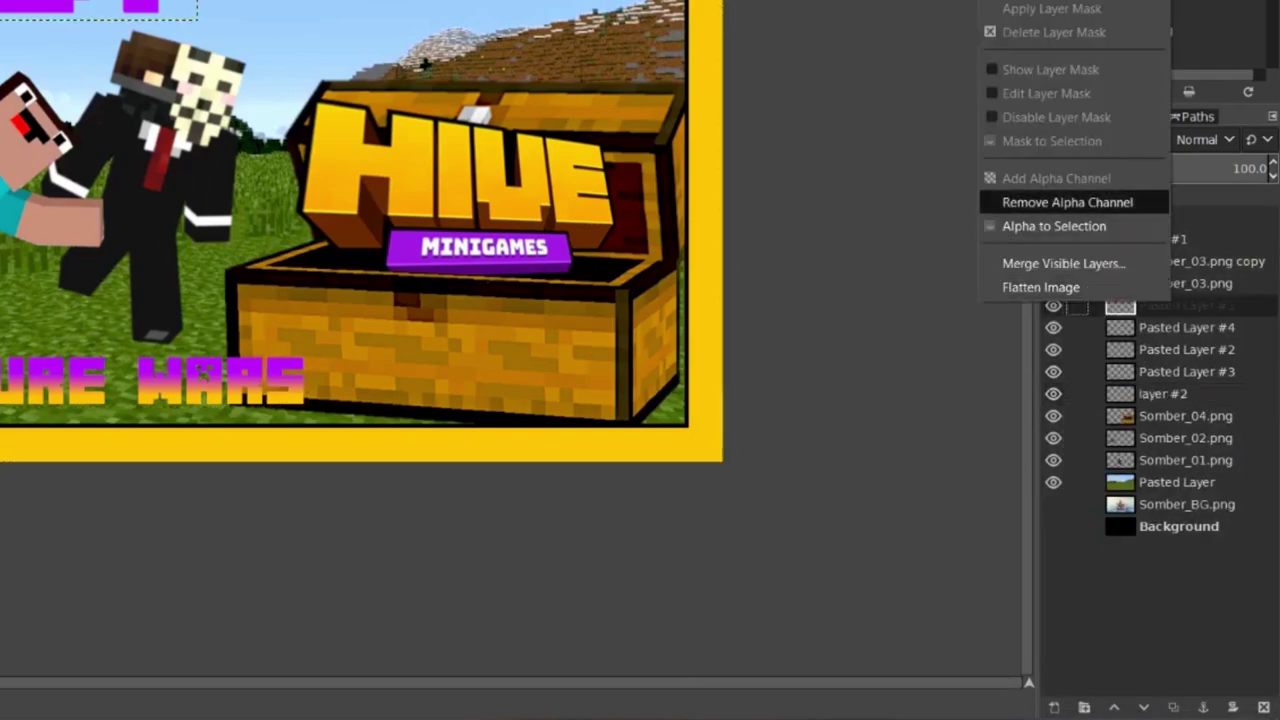
pyautogui.click(1080, 226)
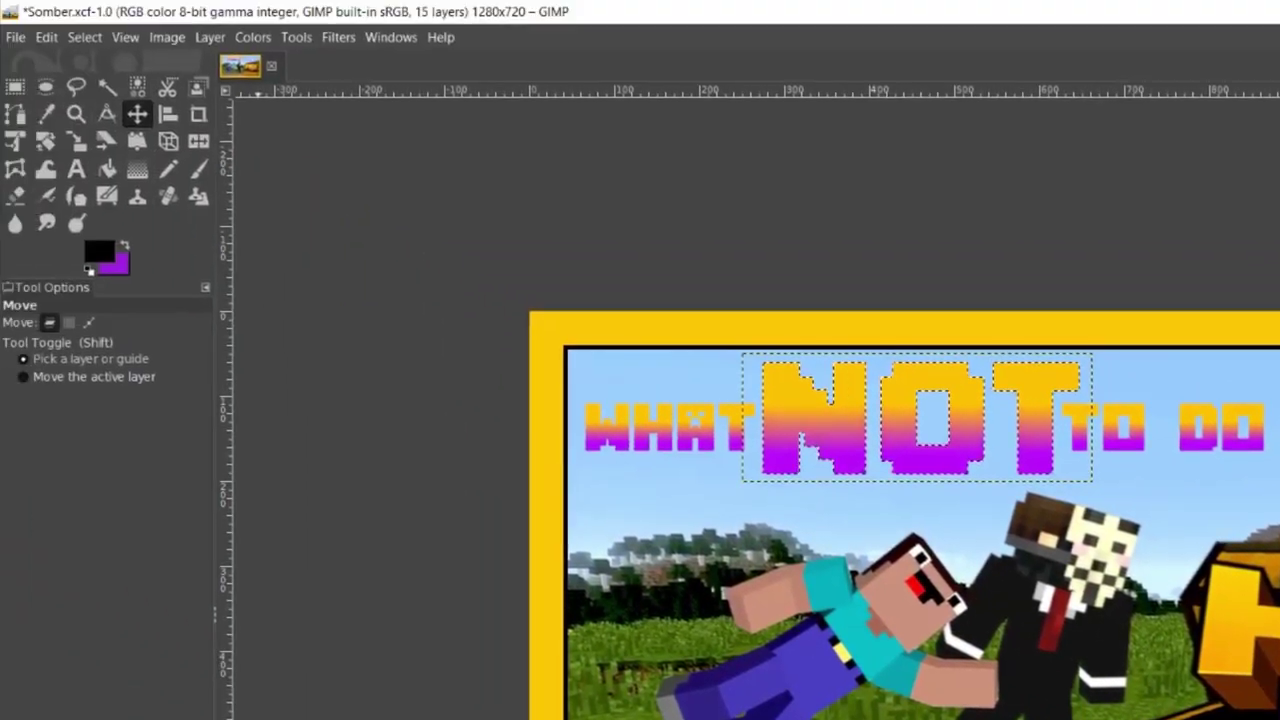
pyautogui.click(86, 37)
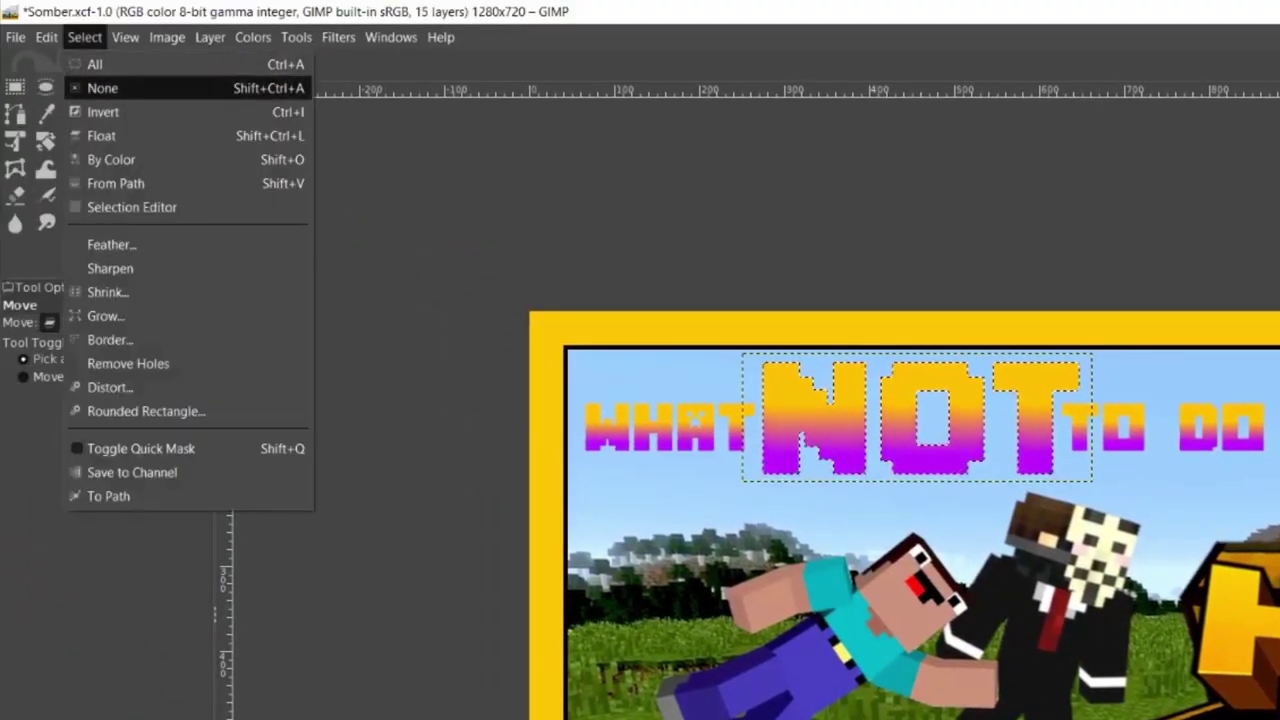
pyautogui.click(105, 316)
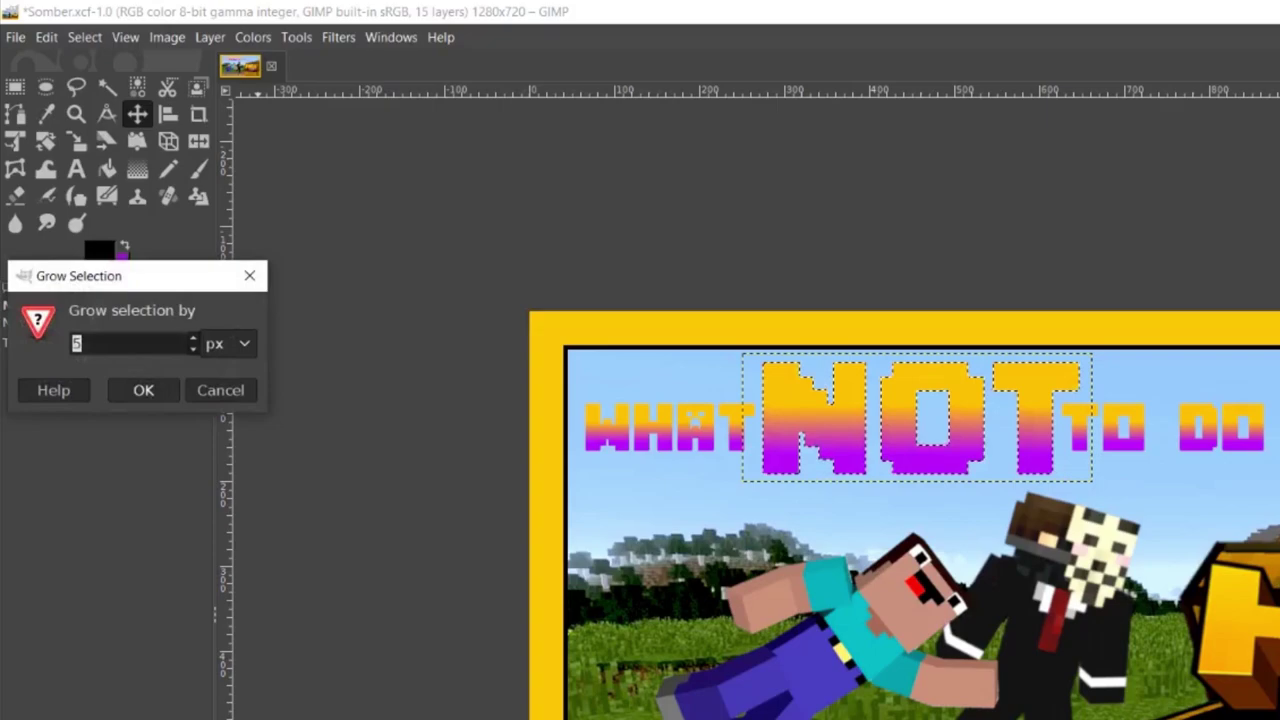
pyautogui.press('Return')
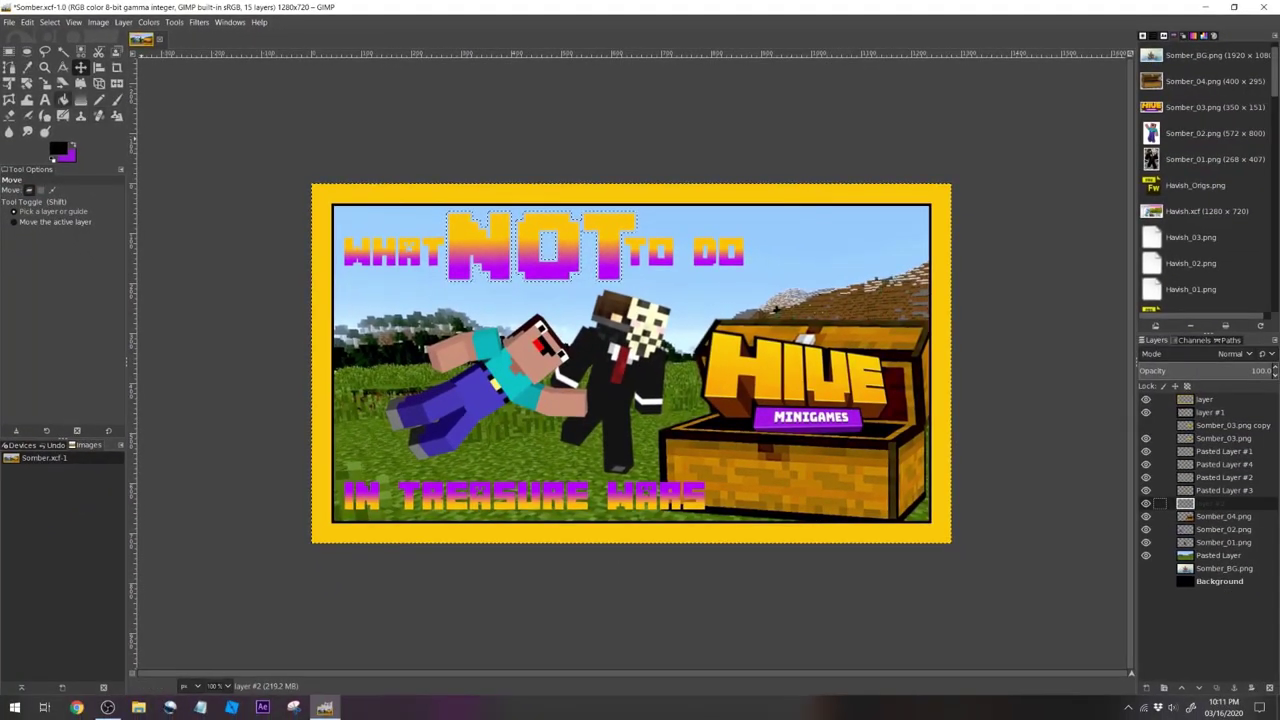
pyautogui.click(64, 100)
pyautogui.click(479, 249)
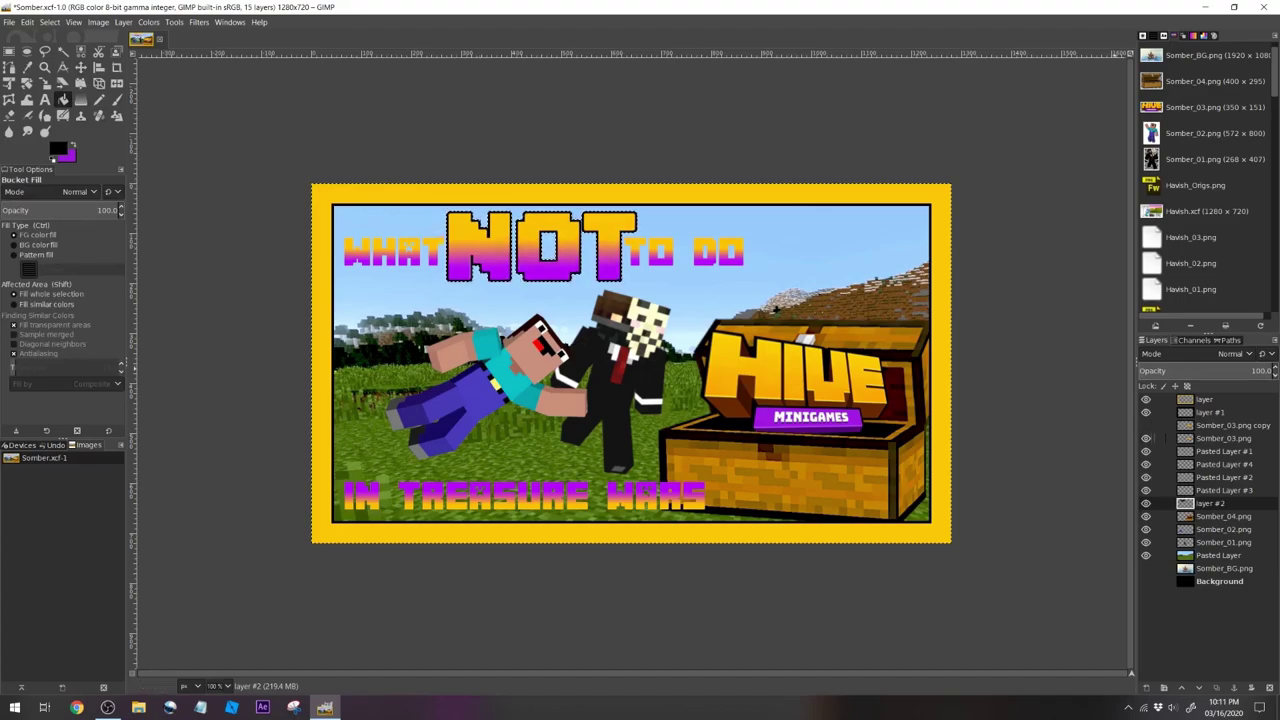
# Toggle the visibility of the text layers to identify WHAT, and turn the alpha of its layer into a selection
pyautogui.click(1146, 438)
pyautogui.click(1146, 438)
pyautogui.click(1224, 451)
pyautogui.click(1146, 451)
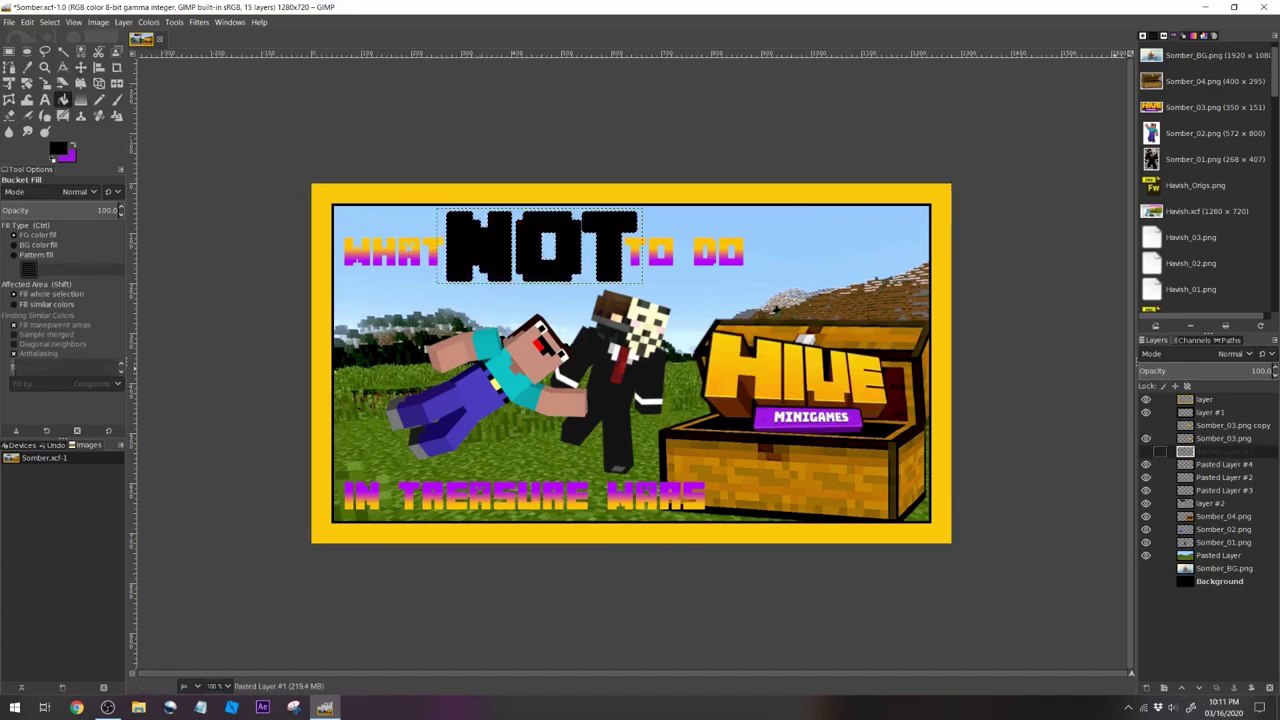
pyautogui.click(1146, 451)
pyautogui.click(1146, 464)
pyautogui.click(1146, 464)
pyautogui.click(1198, 465)
pyautogui.rightClick(1196, 466)
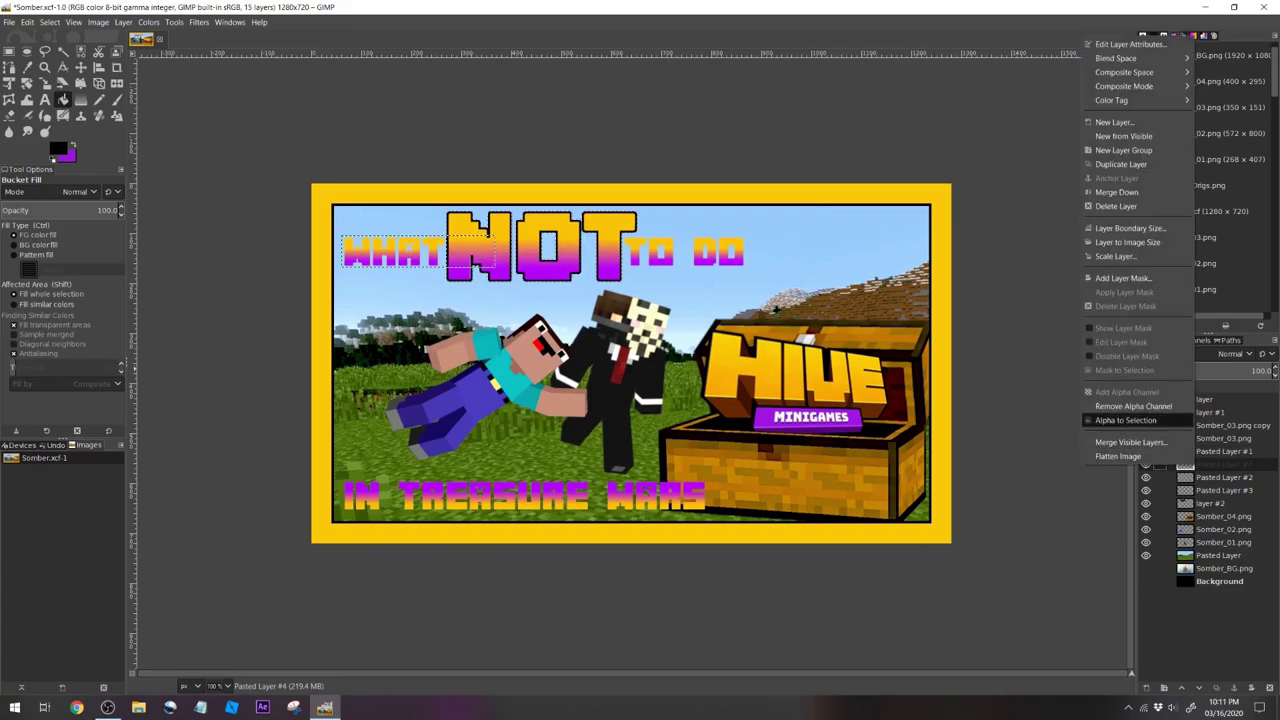
pyautogui.click(1135, 420)
# Grow the selection around WHAT by 5 px and fill it with black on layer #2
pyautogui.click(50, 22)
pyautogui.click(68, 186)
pyautogui.click(86, 230)
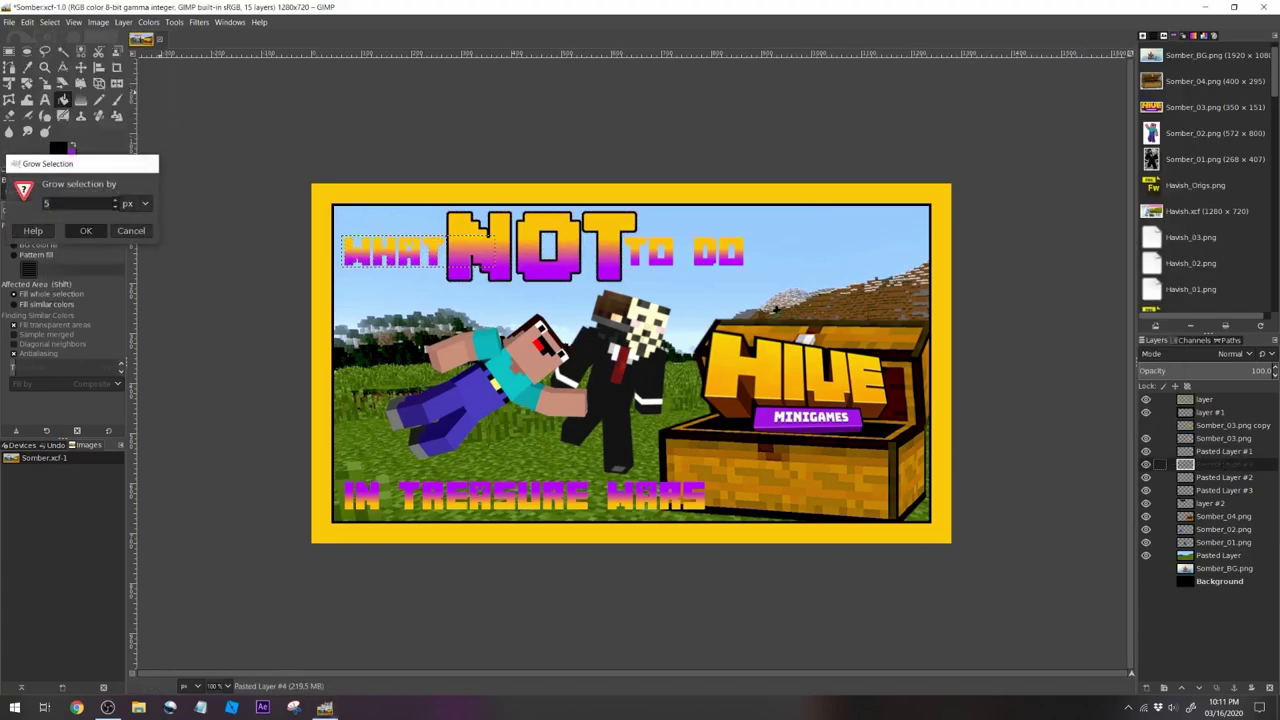
pyautogui.press('pagedown')
pyautogui.press('pagedown')
pyautogui.press('pagedown')
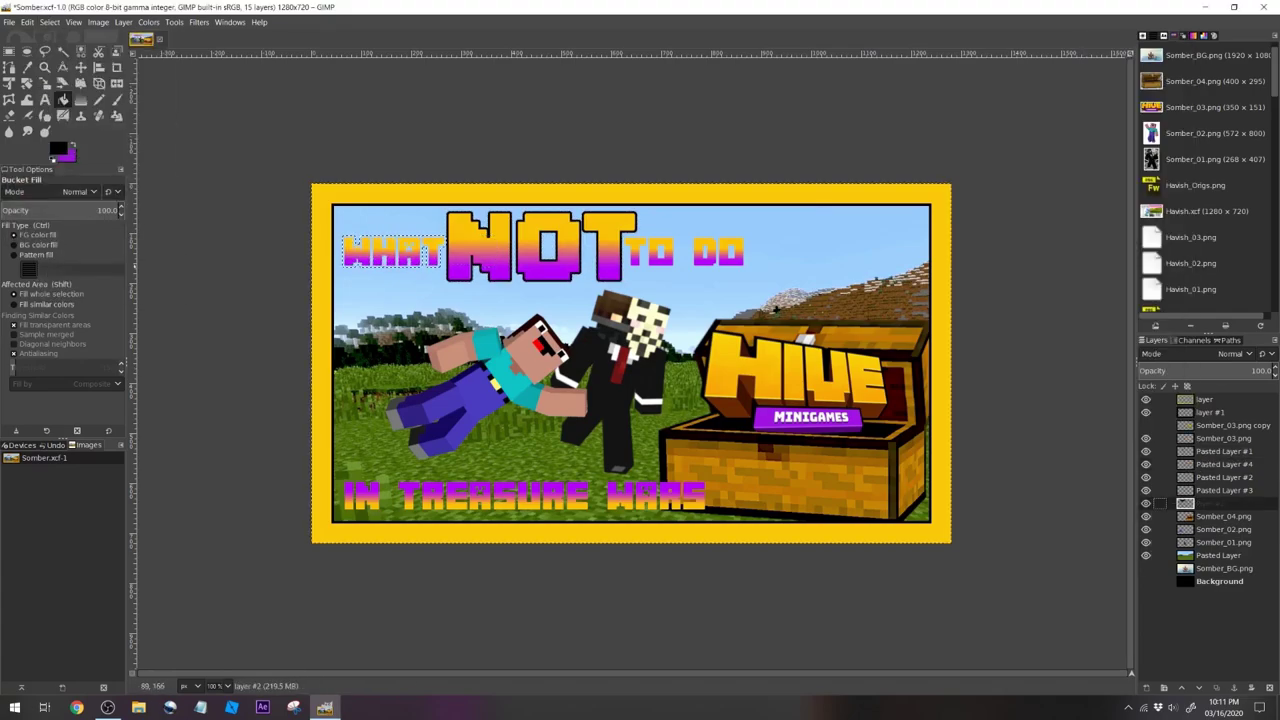
pyautogui.click(408, 248)
# Outline the TO DO text in black by growing its alpha selection and filling it on layer #2
pyautogui.press('pageup')
pyautogui.press('pageup')
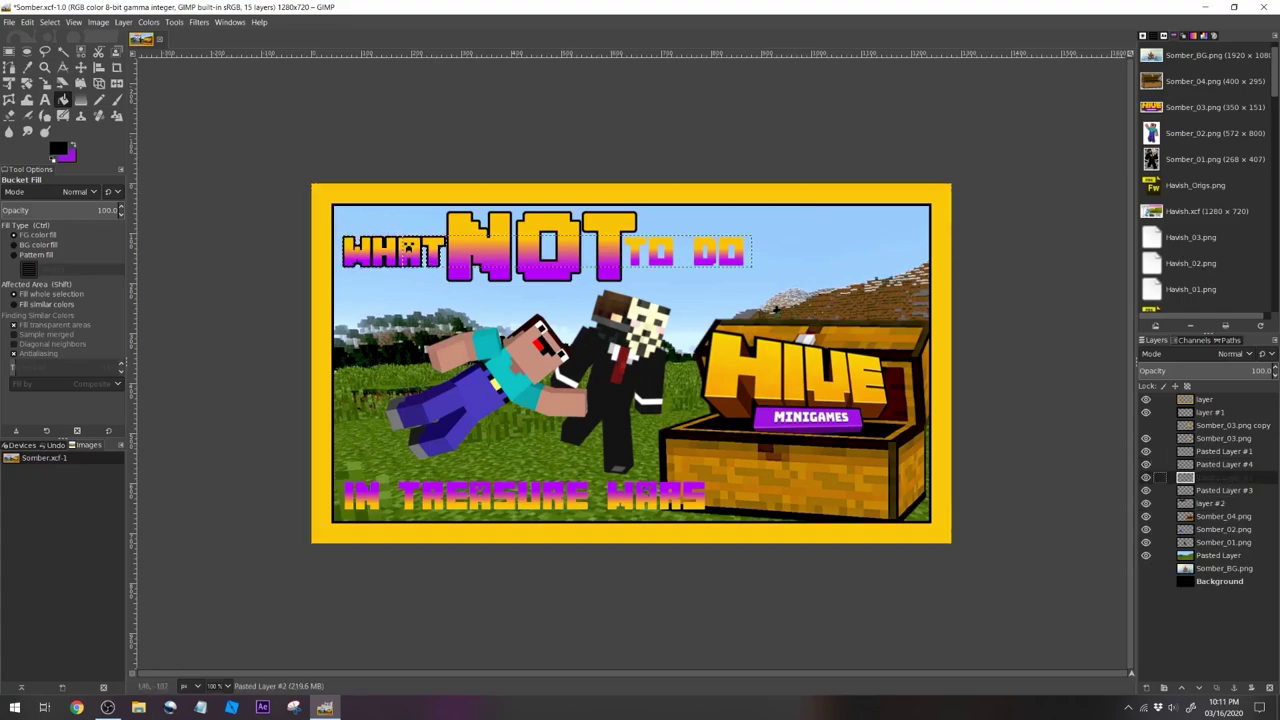
pyautogui.hotkey('alt', 's')
pyautogui.press('Escape')
pyautogui.rightClick(1190, 478)
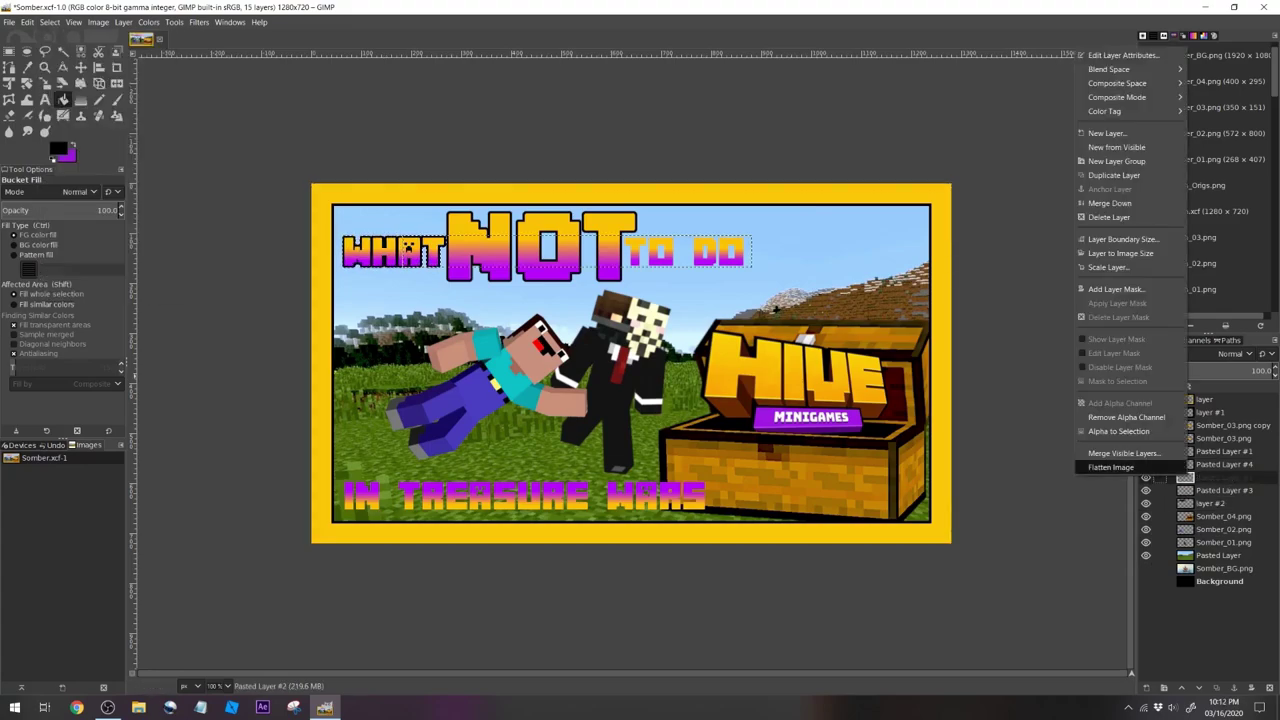
pyautogui.click(1116, 430)
pyautogui.click(50, 22)
pyautogui.click(62, 186)
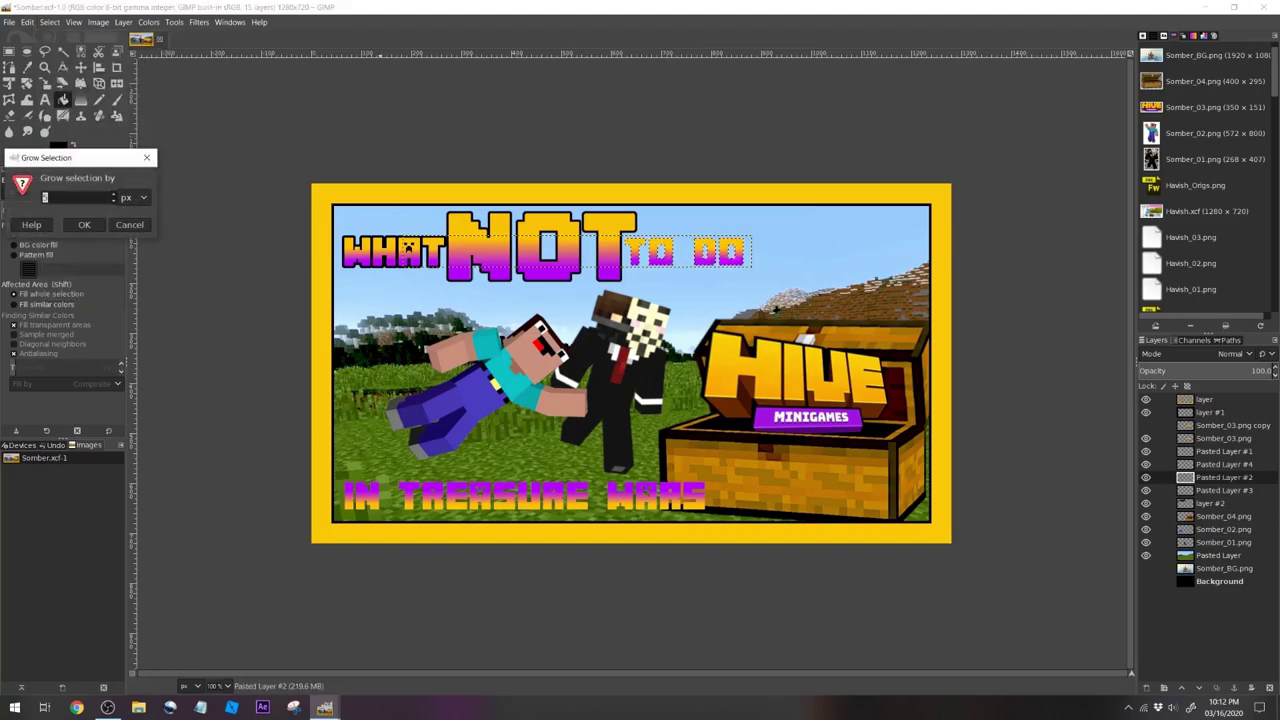
pyautogui.click(85, 225)
pyautogui.press('pagedown')
pyautogui.press('pagedown')
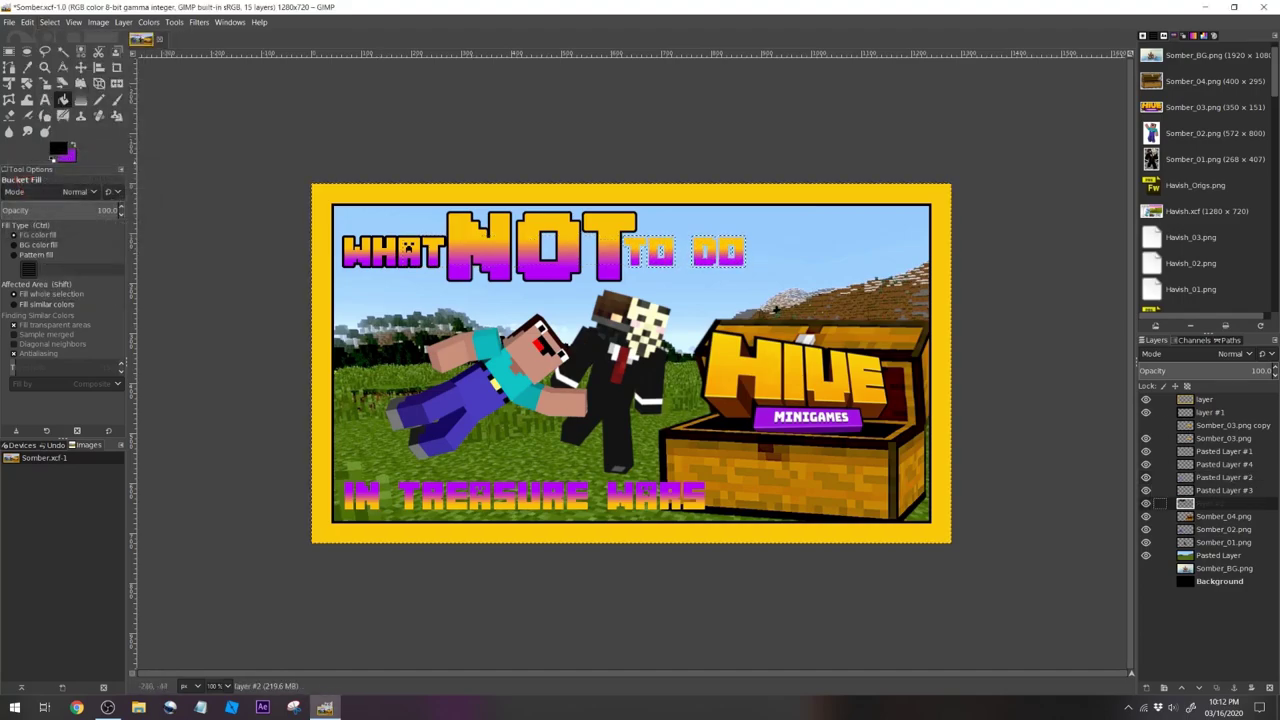
pyautogui.click(629, 245)
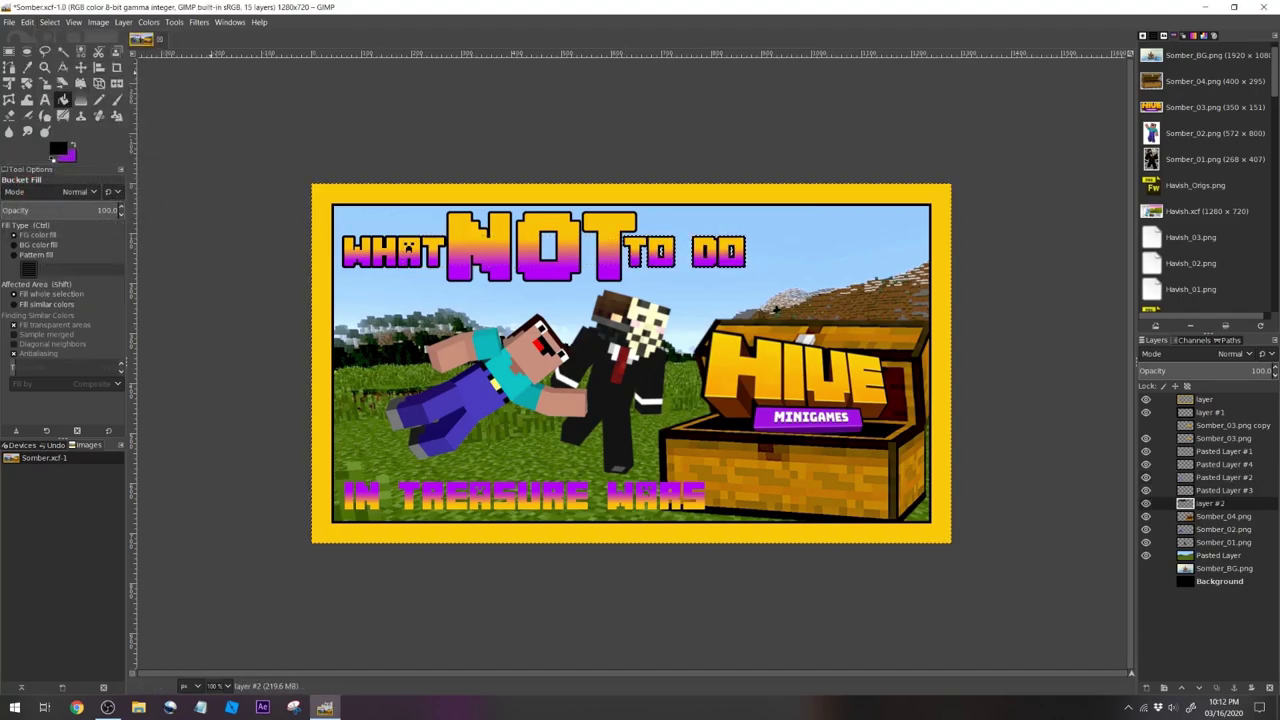
# Outline the IN TREASURE WARS text in black by growing its alpha selection and filling it on layer #2
pyautogui.rightClick(1188, 490)
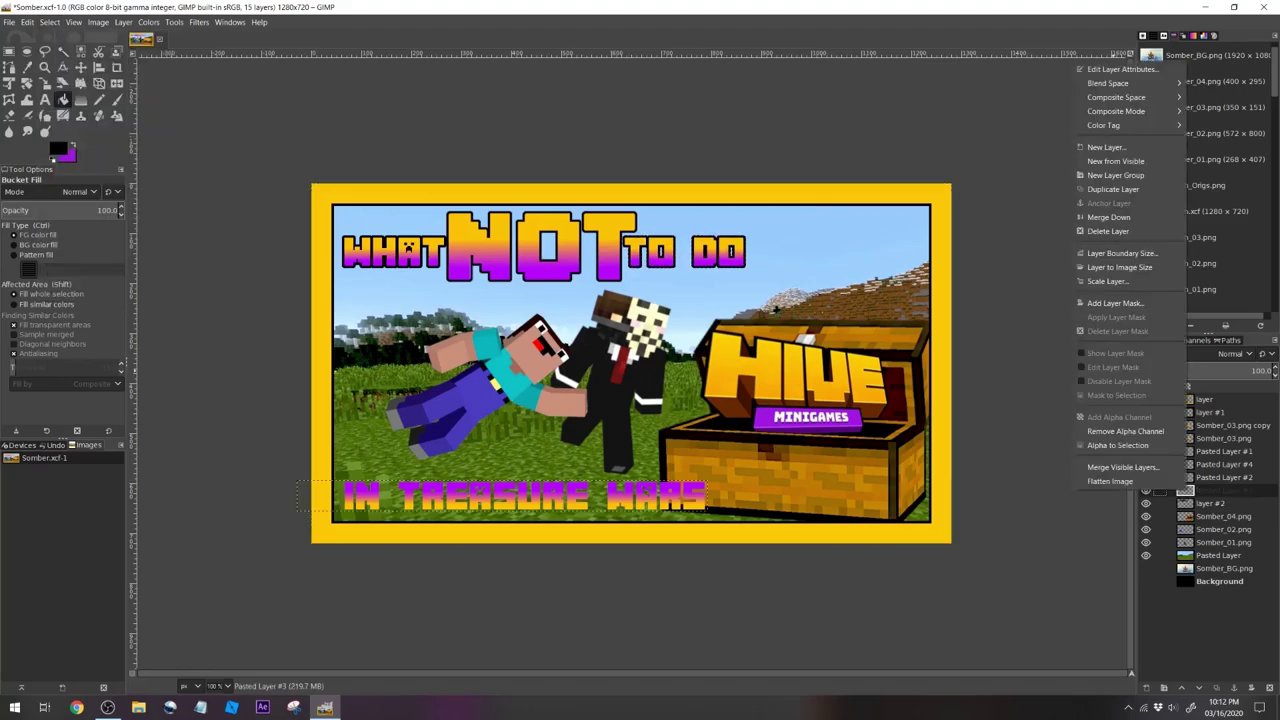
pyautogui.click(1130, 446)
pyautogui.click(50, 22)
pyautogui.click(65, 144)
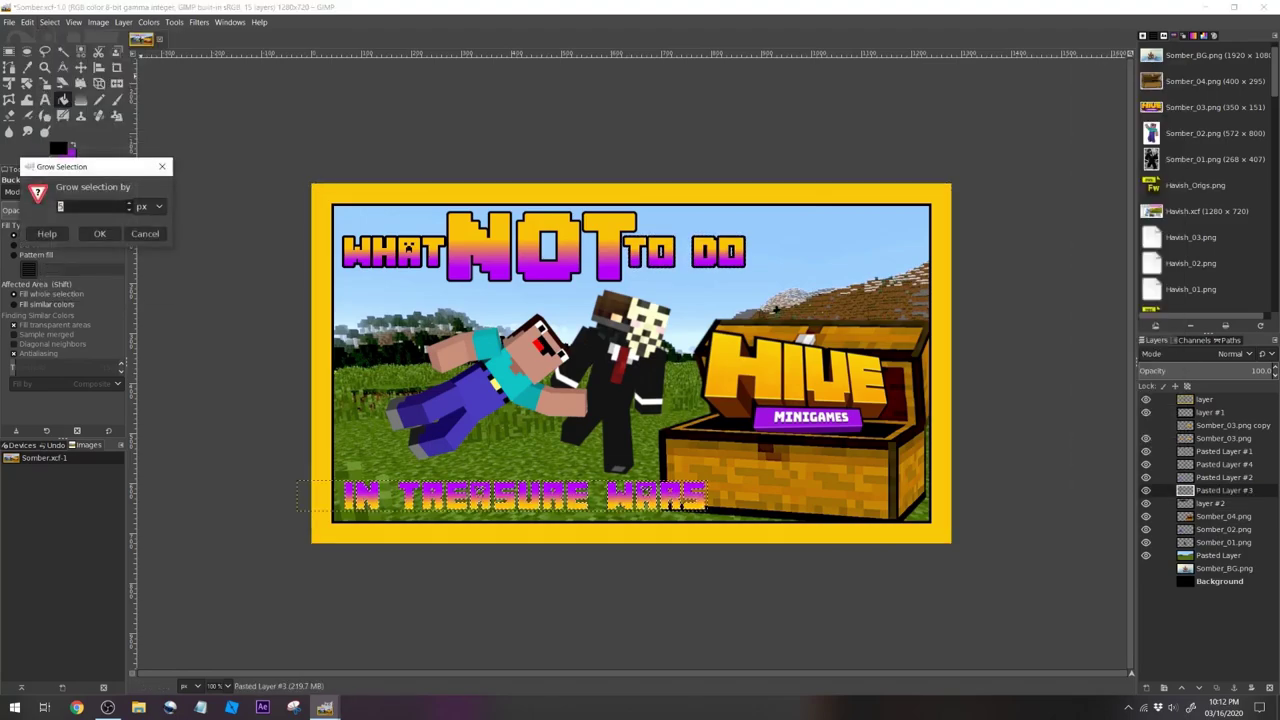
pyautogui.press('Return')
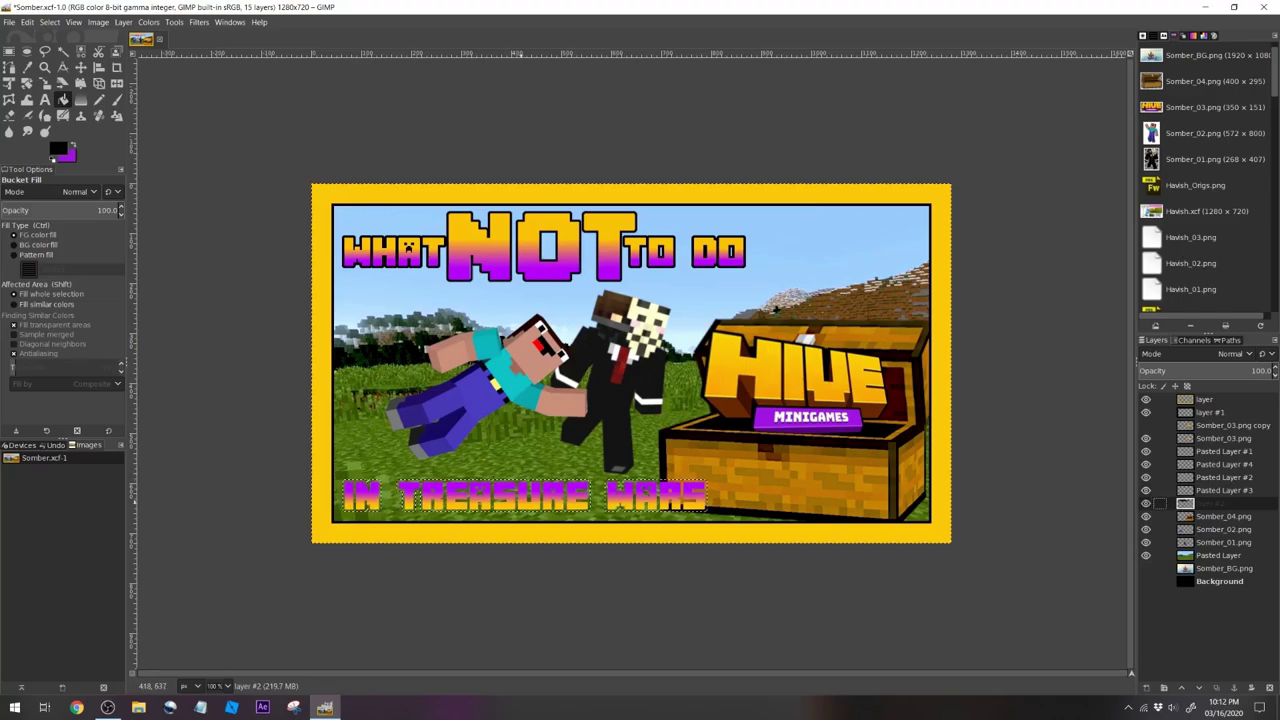
pyautogui.click(652, 479)
pyautogui.hotkey('ctrl', 'shift', 'a')
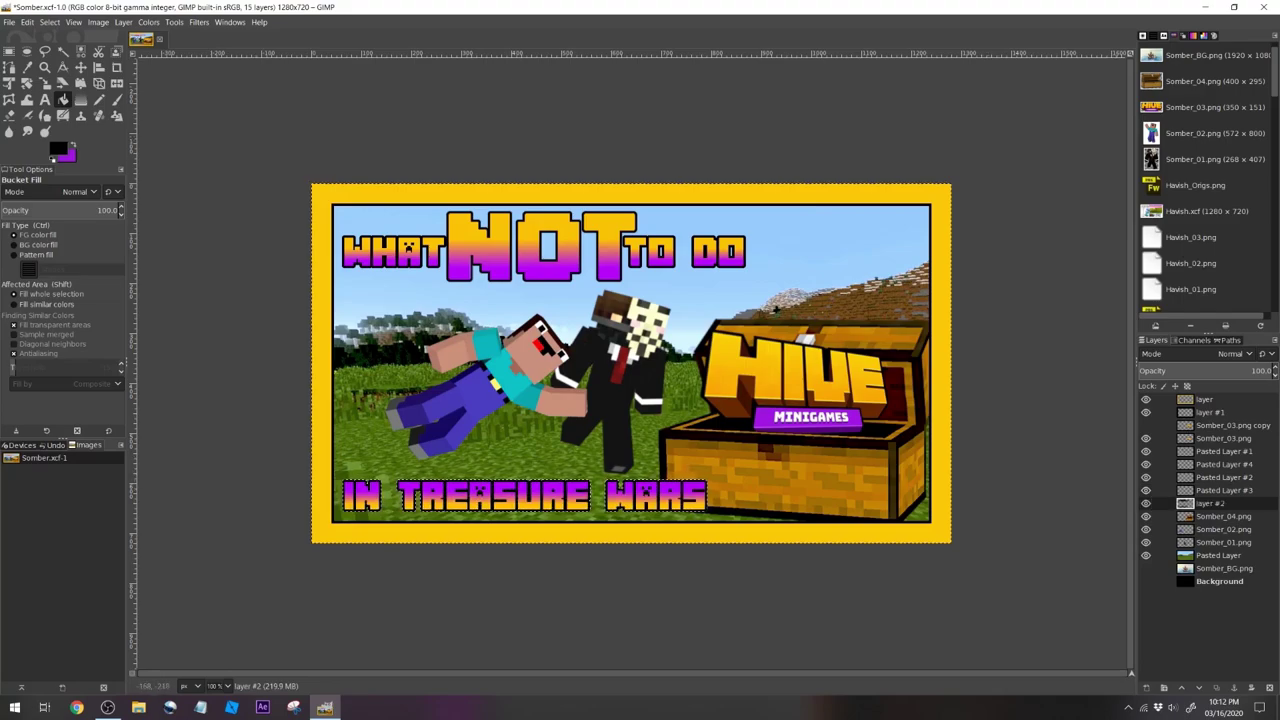
# Turn the alpha of layer #2 into a selection, grow it beyond the black outlines and trim it back with Shrink
pyautogui.rightClick(1207, 505)
pyautogui.click(1150, 460)
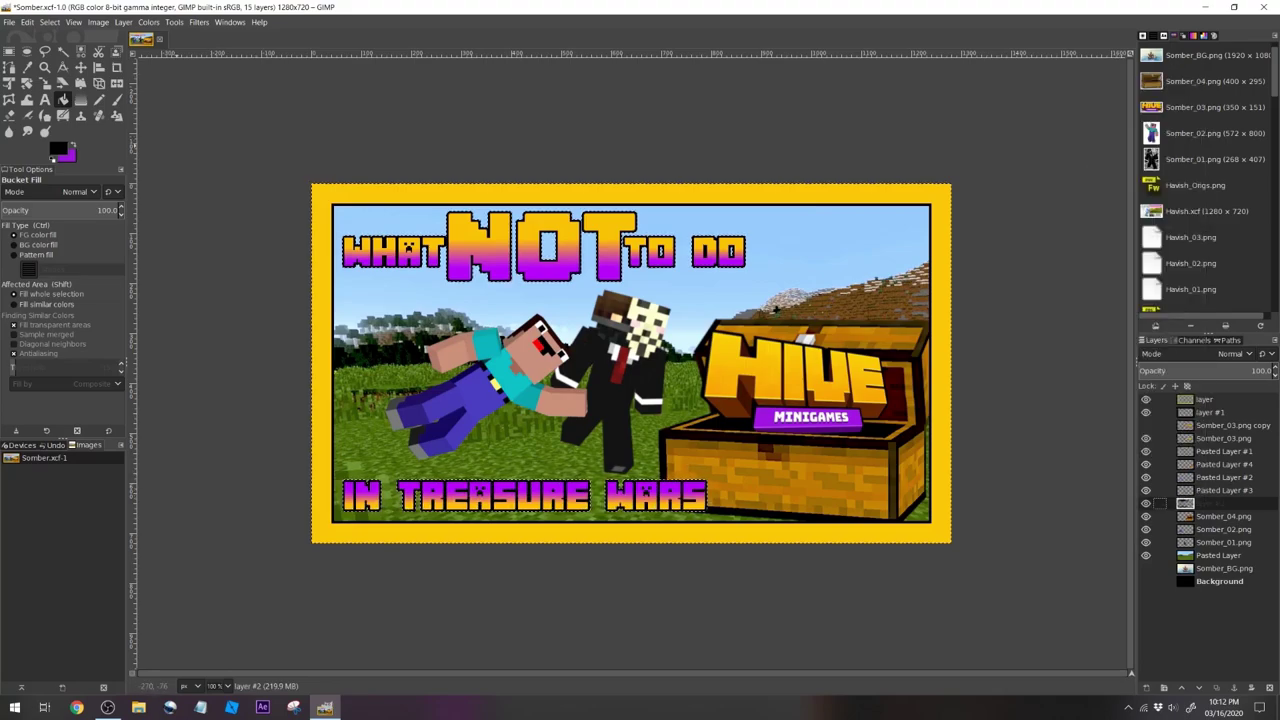
pyautogui.click(48, 22)
pyautogui.click(65, 186)
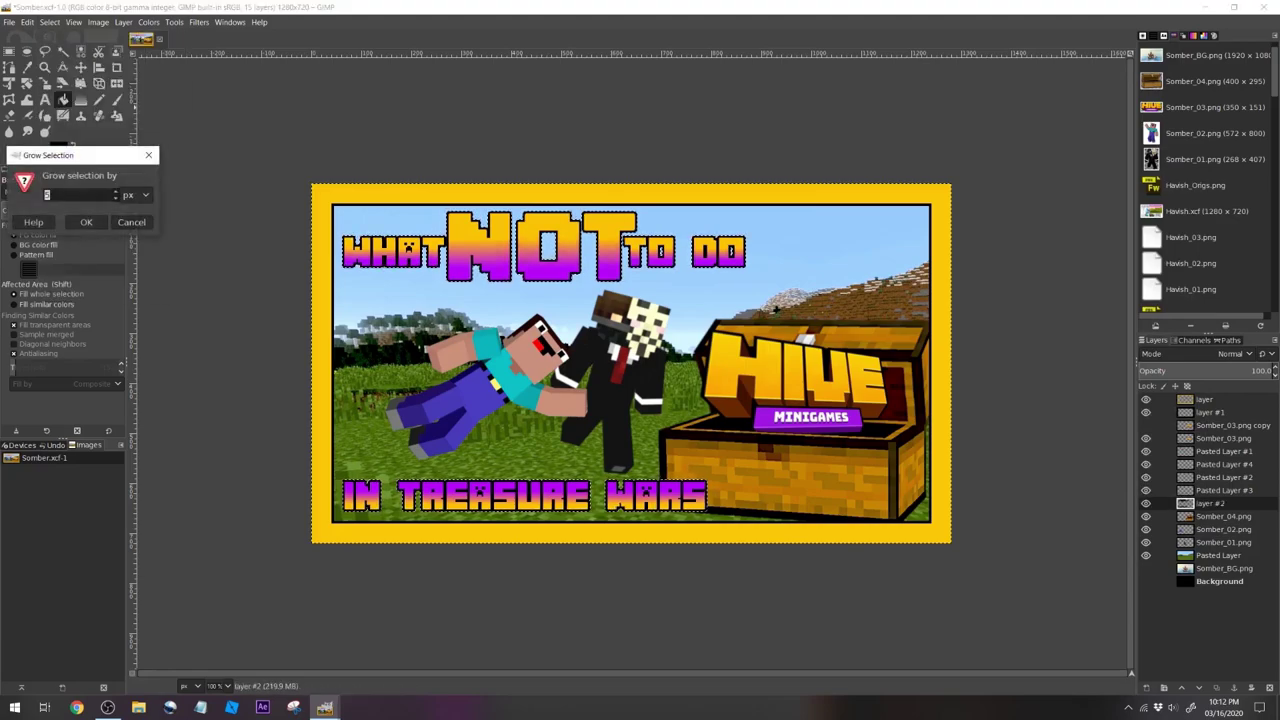
pyautogui.press('Return')
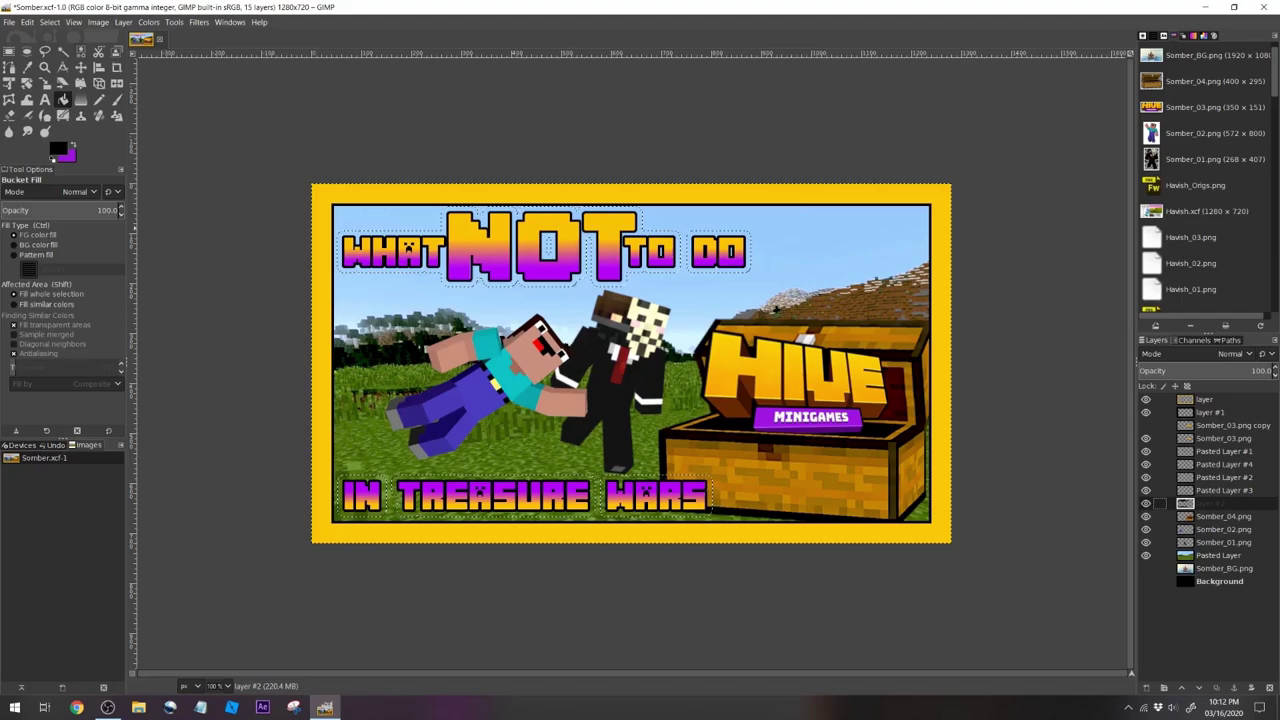
pyautogui.click(48, 22)
pyautogui.click(65, 172)
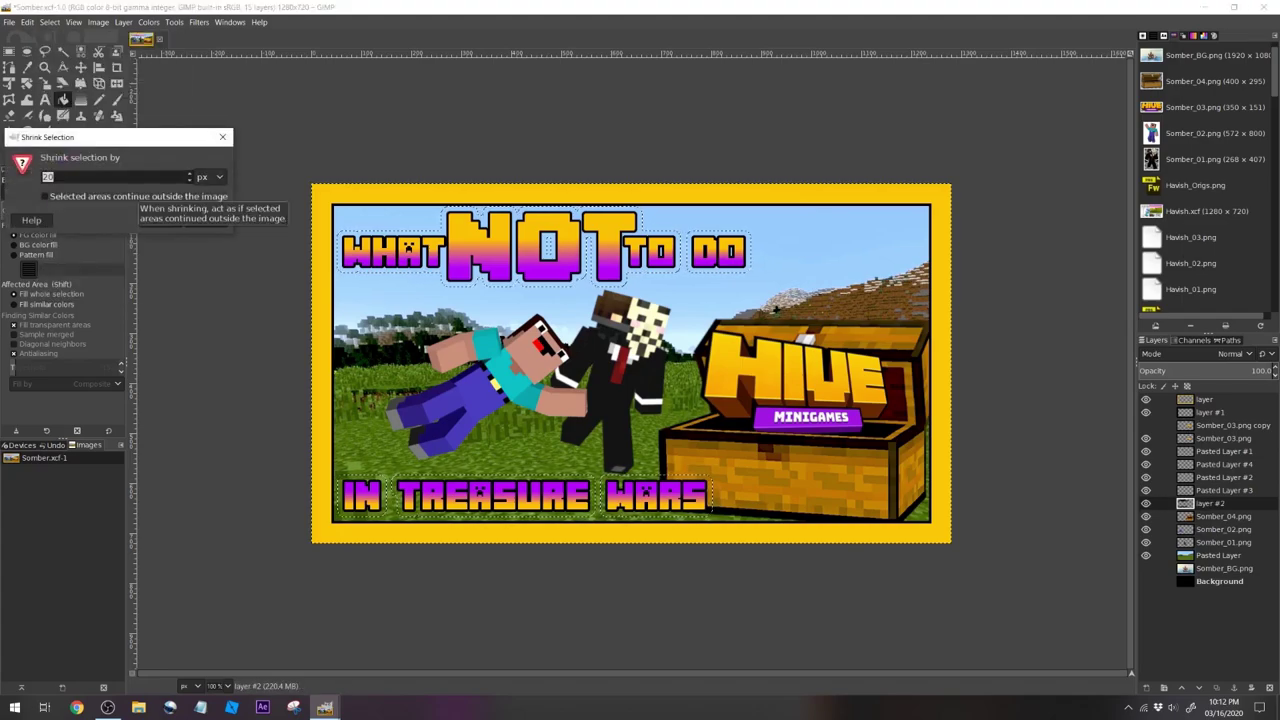
pyautogui.press('Return')
# Add an outer outline around the text by filling the selection with white (ffffff) on a new layer, and clear the selection
pyautogui.click(58, 149)
pyautogui.click(244, 117)
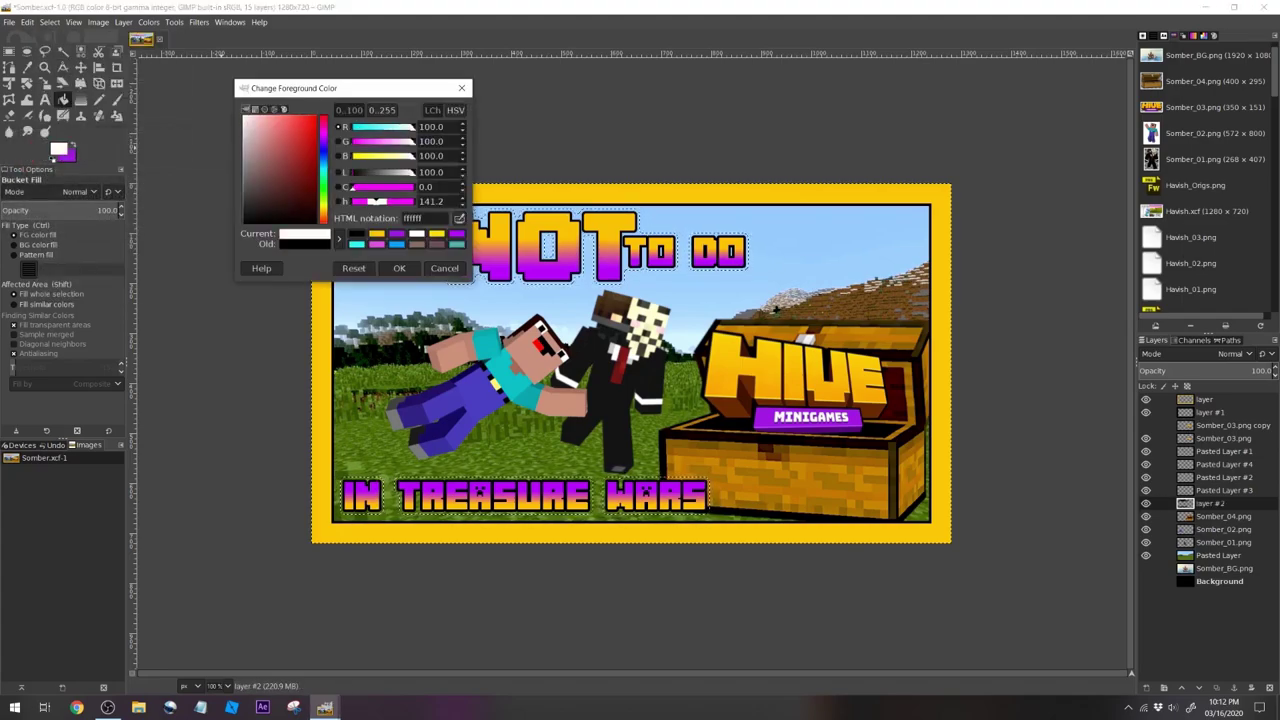
pyautogui.click(399, 268)
pyautogui.click(1147, 688)
pyautogui.press('Return')
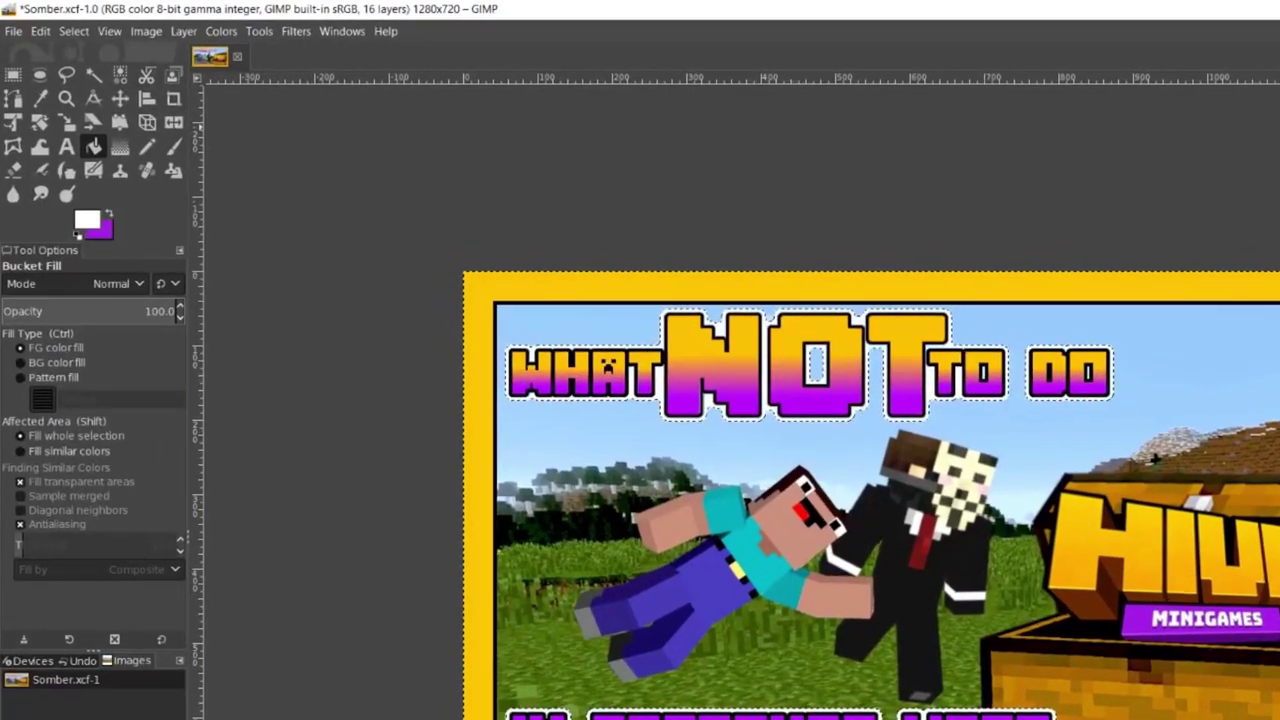
pyautogui.click(68, 29)
pyautogui.click(64, 69)
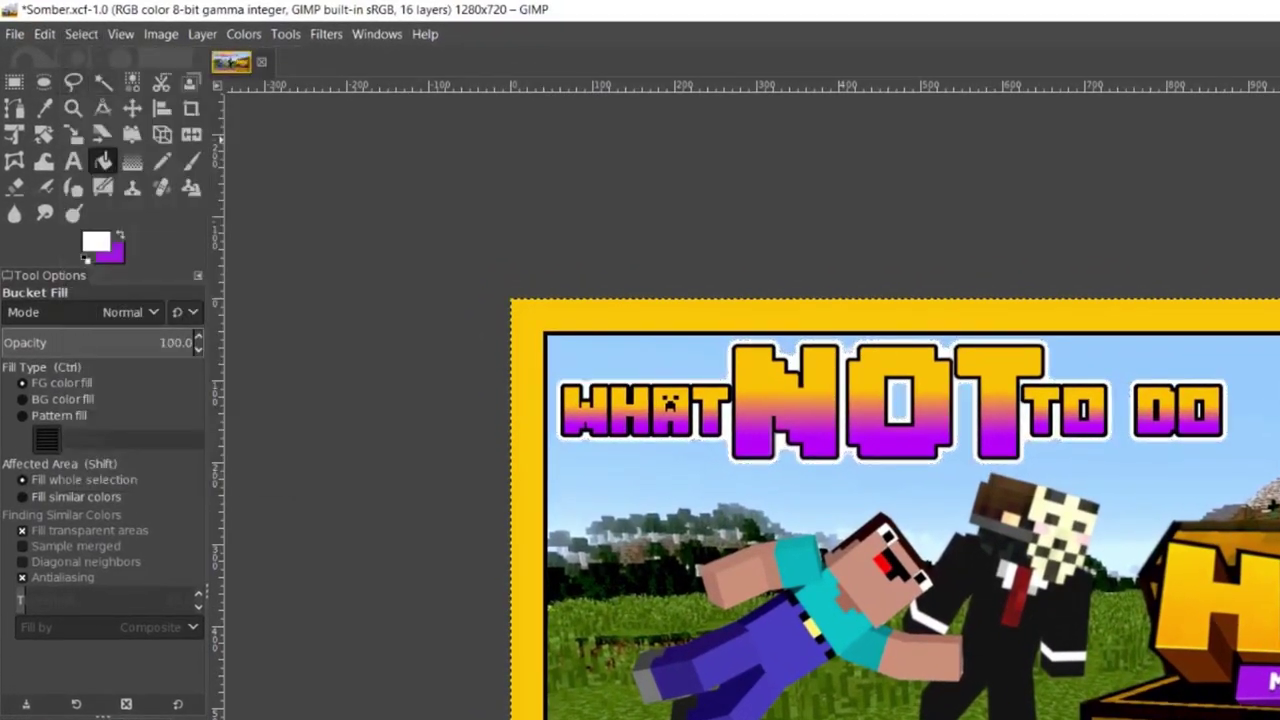
# Save the image and apply a Gaussian Blur to the white text outline
pyautogui.click(15, 34)
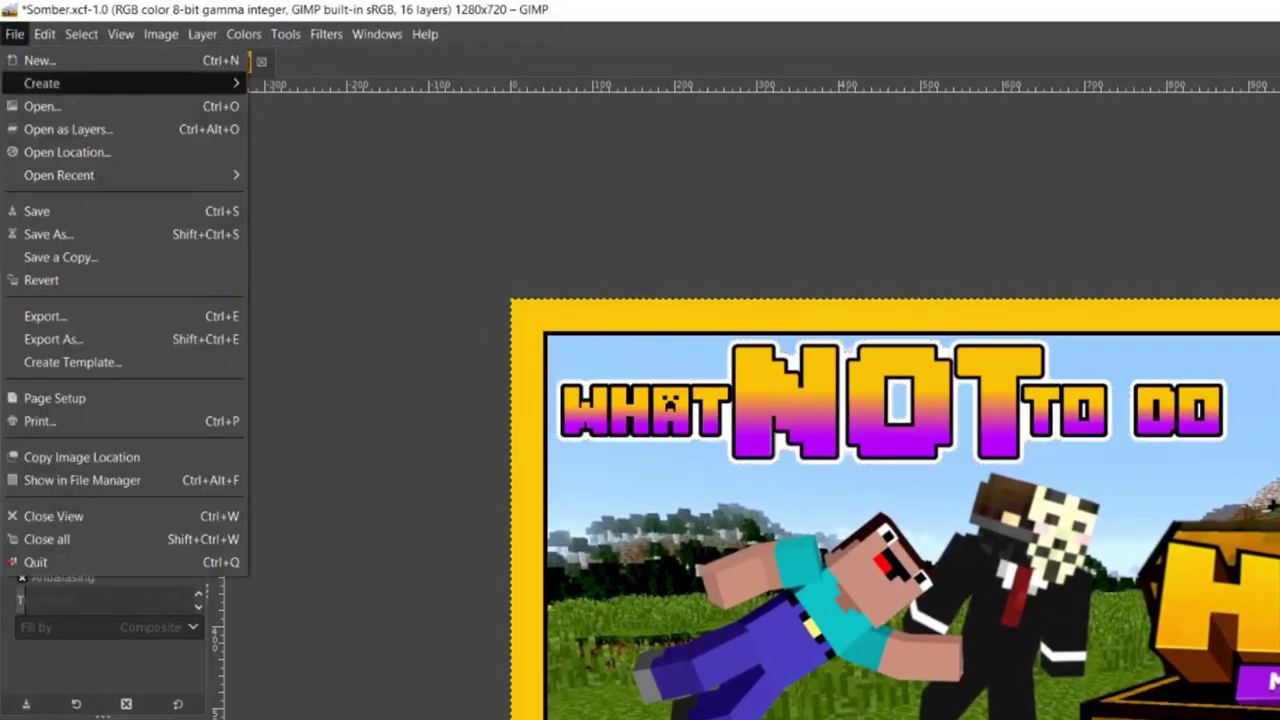
pyautogui.click(40, 209)
pyautogui.click(326, 34)
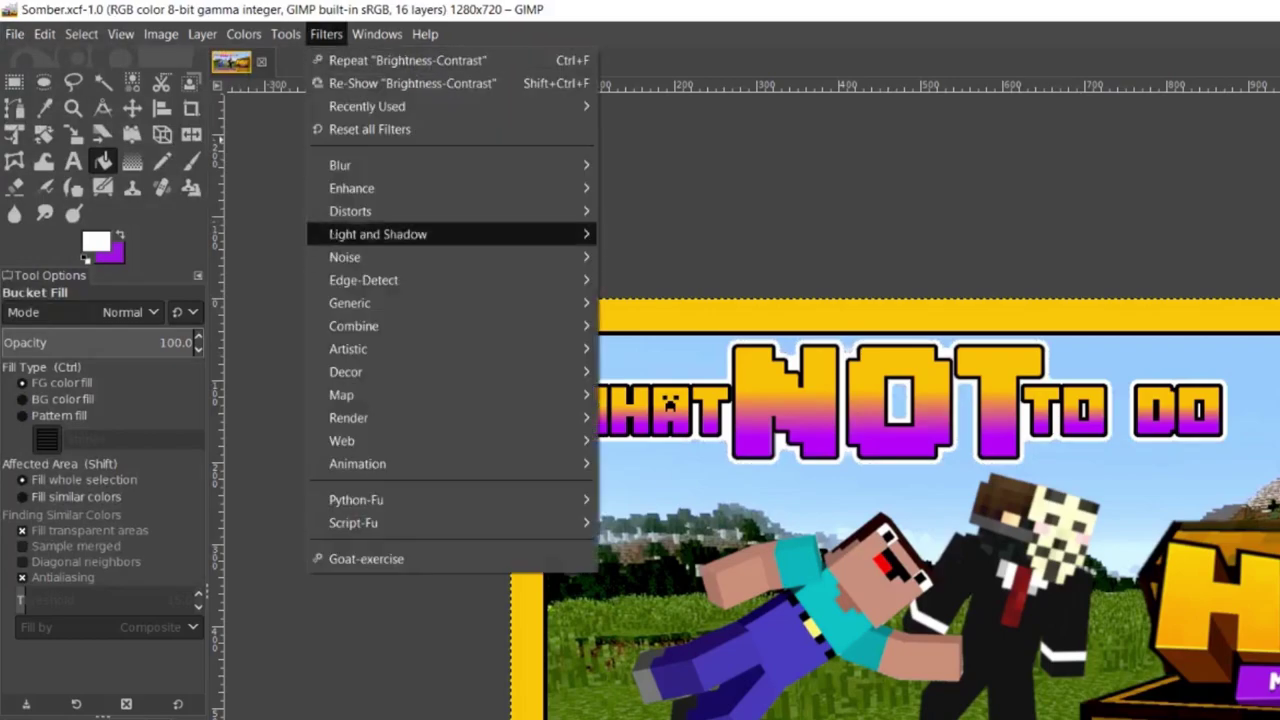
pyautogui.moveTo(400, 165)
pyautogui.click(660, 165)
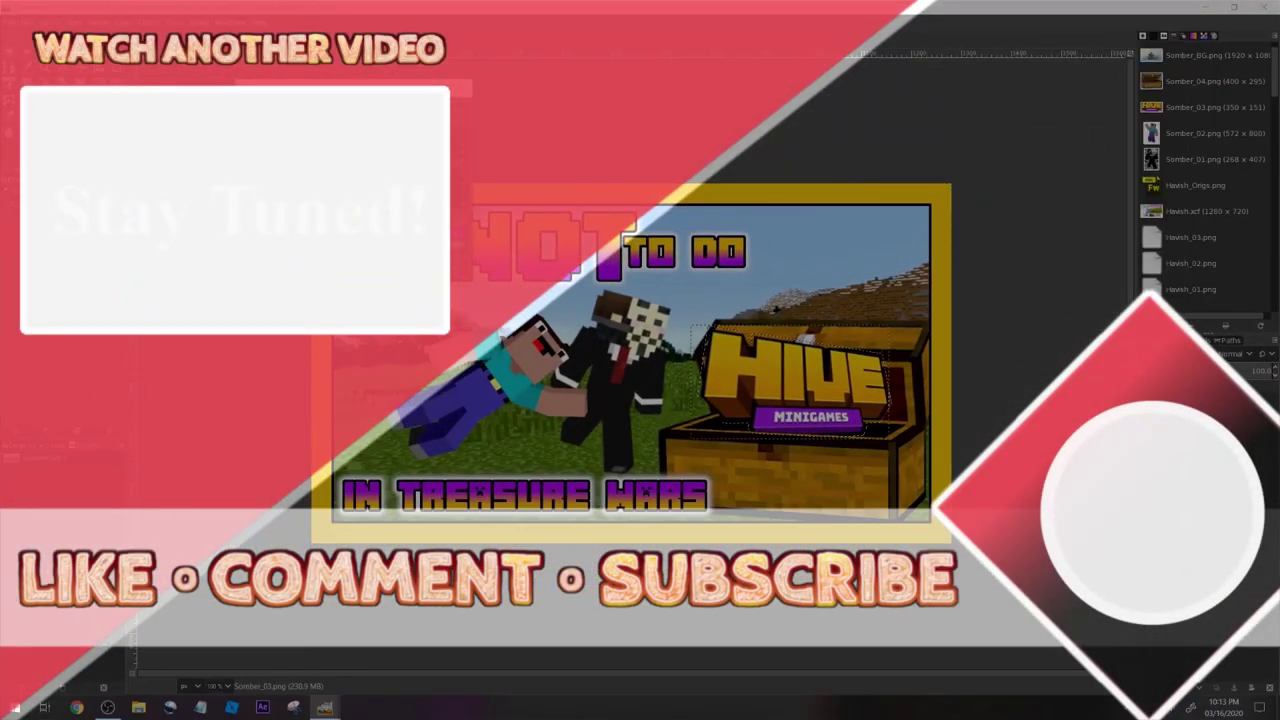
# Confirm the foreground color and add an outline around the HIVE MINIGAMES logo on a new layer
pyautogui.press('Return')
pyautogui.rightClick(1192, 430)
pyautogui.click(1110, 149)
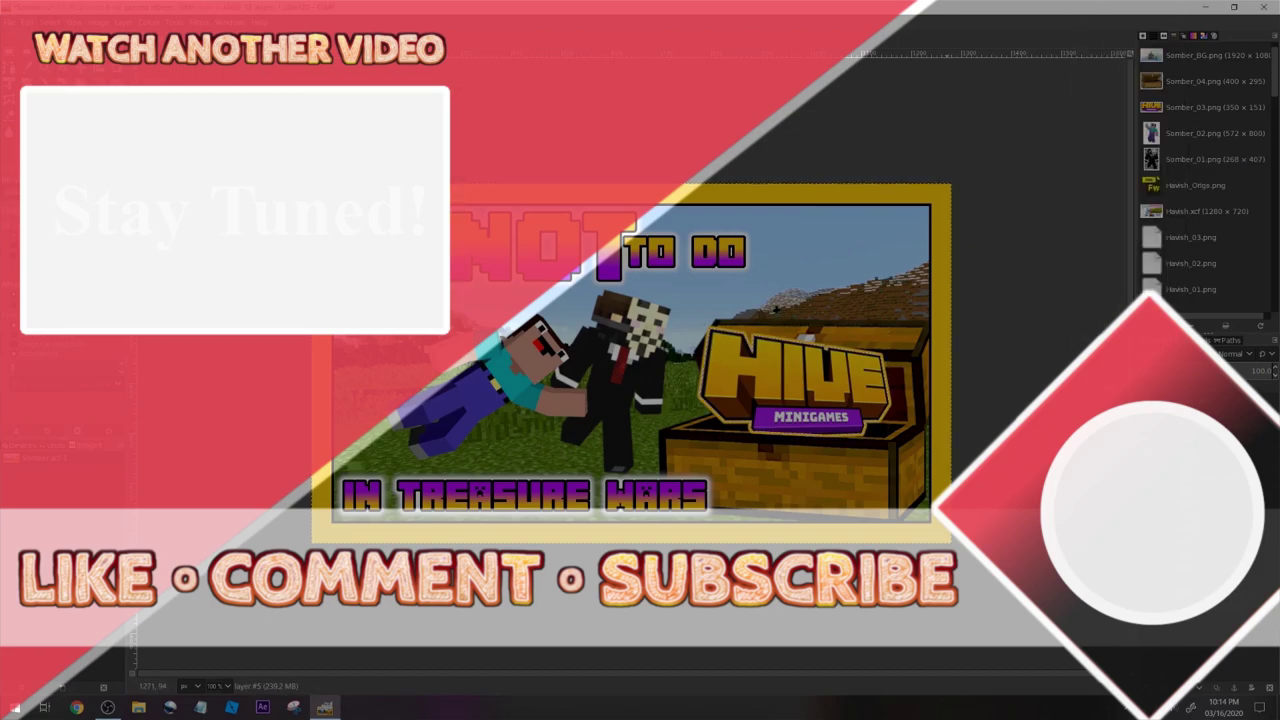
# Apply a Gaussian Blur to the outline layer around the HIVE MINIGAMES logo to give it a glow
pyautogui.hotkey('ctrl', 'shift', 'f')
pyautogui.click(1040, 206)
pyautogui.click(884, 437)
pyautogui.click(912, 493)
pyautogui.click(685, 428)
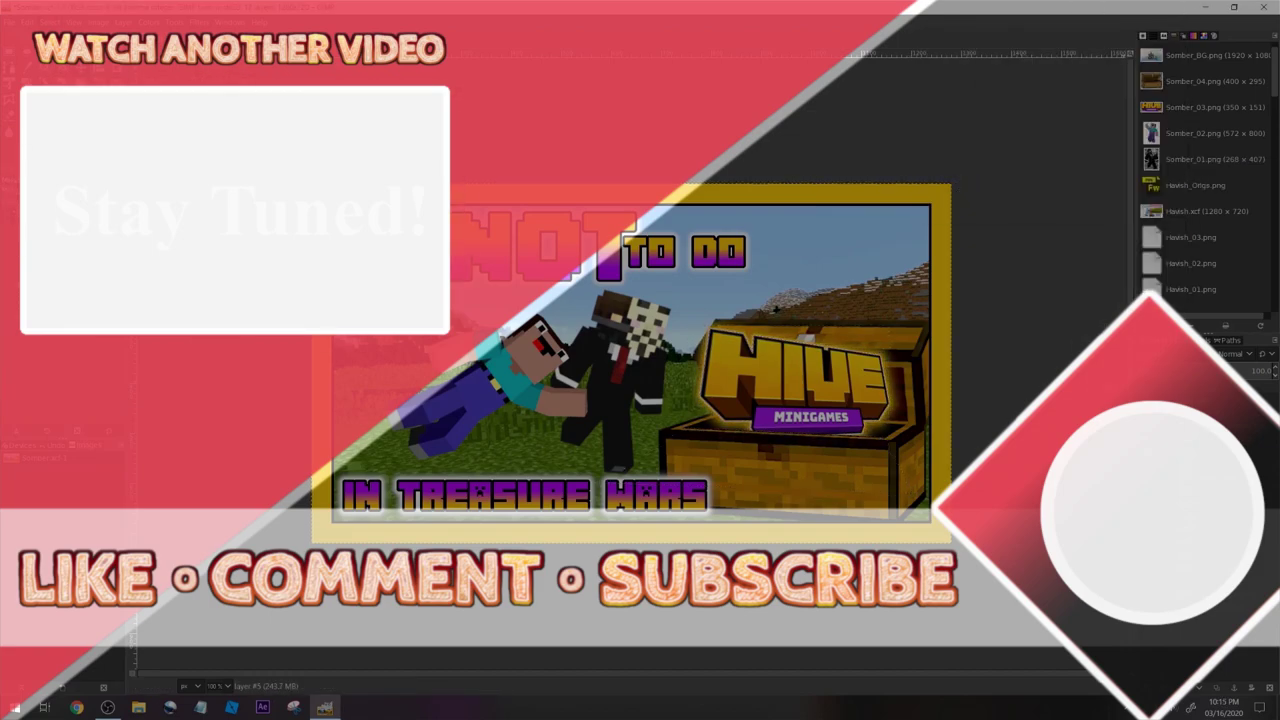
# Add a white outline around the blue-clothed character by filling the selection on a new layer
pyautogui.hotkey('ctrl', 'shift', 'n')
pyautogui.press('Return')
pyautogui.hotkey('ctrl', '.')
pyautogui.hotkey('ctrl', '.')
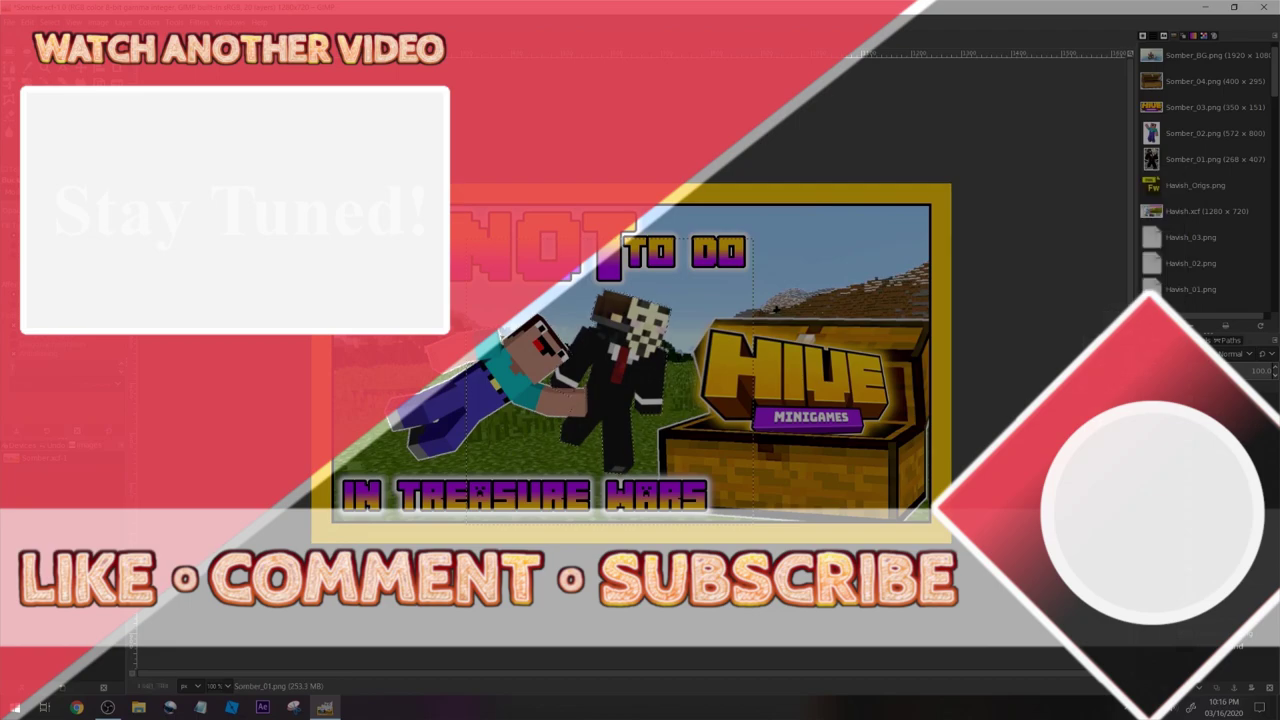
# Add a new layer for the white outline around the character in the black suit
pyautogui.hotkey('ctrl', 'shift', 'n')
pyautogui.press('Return')
pyautogui.click(218, 686)
pyautogui.click(224, 637)
pyautogui.click(218, 686)
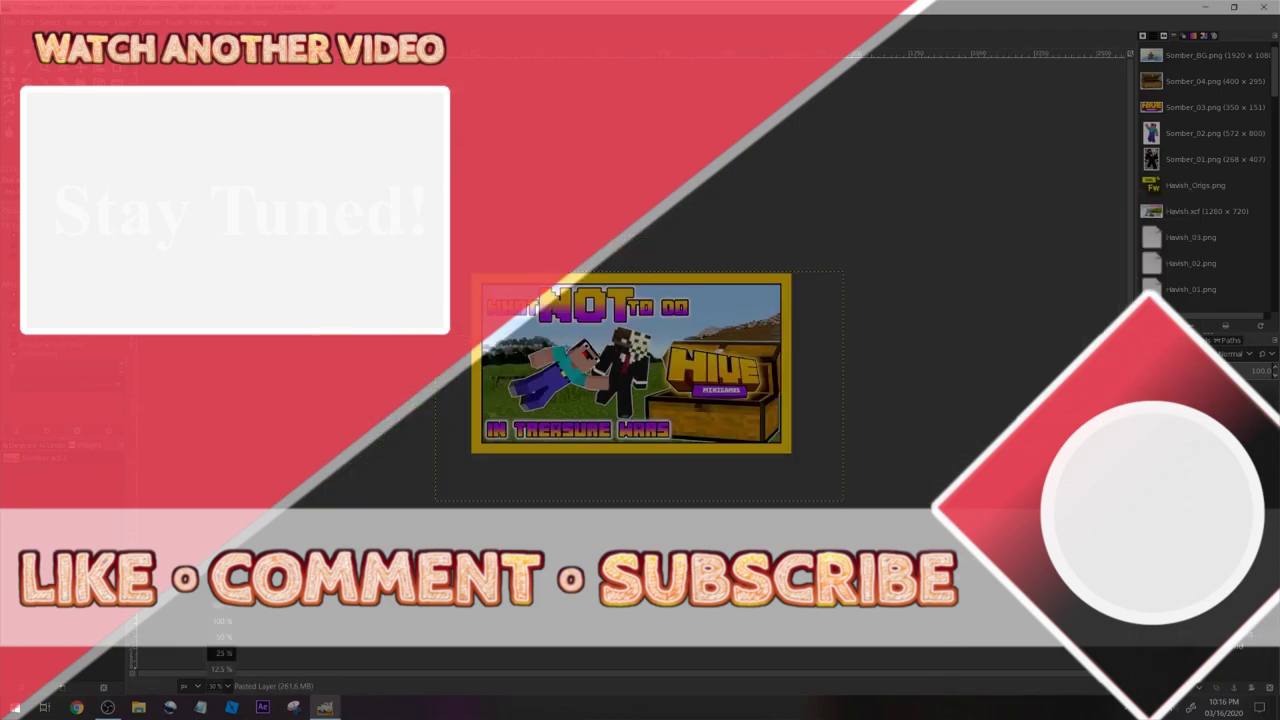
pyautogui.click(224, 621)
# Draw a purple-to-yellow gradient about 477 px long across the background, from the characters diagonally down toward the chest
pyautogui.rightClick(1193, 540)
pyautogui.click(1130, 490)
pyautogui.click(218, 686)
pyautogui.click(224, 653)
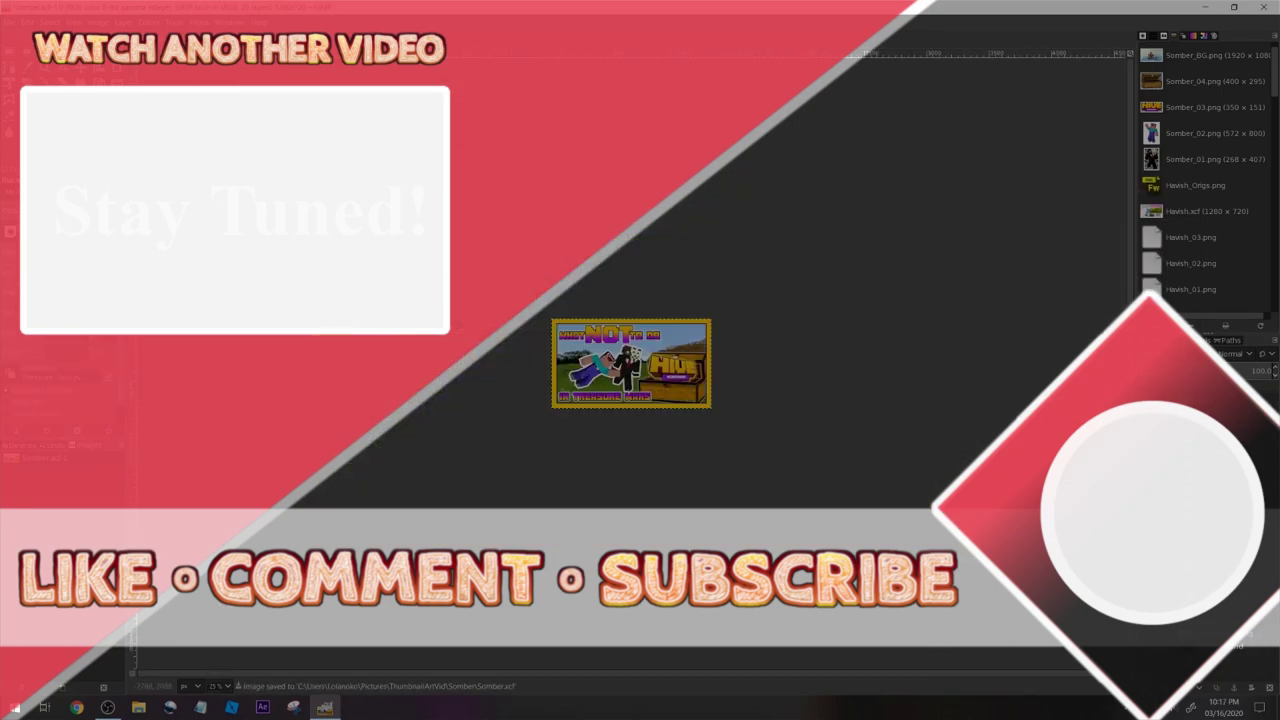
pyautogui.click(218, 686)
pyautogui.click(224, 621)
pyautogui.click(1225, 646)
pyautogui.moveTo(549, 369); pyautogui.dragTo(786, 520)
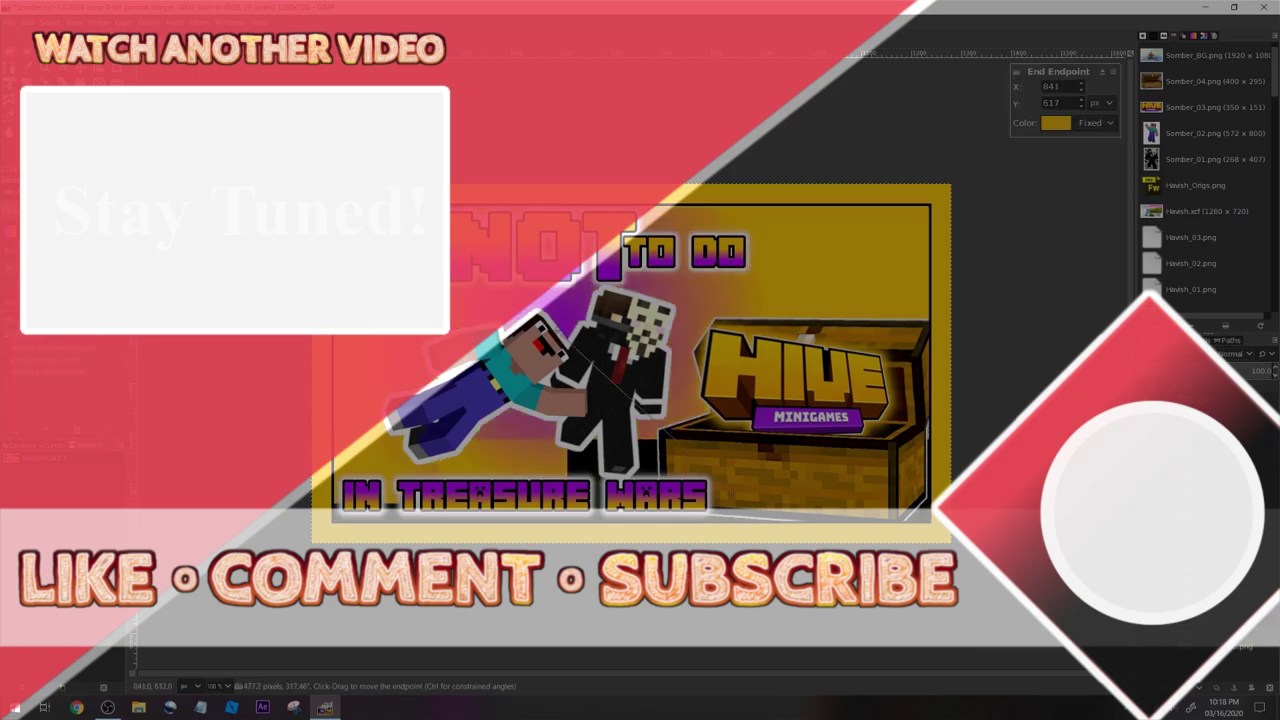
# Change the end colour of the background gradient and select the layer that tints the background
pyautogui.click(1056, 123)
pyautogui.click(1034, 140)
pyautogui.click(1106, 232)
pyautogui.click(1225, 622)
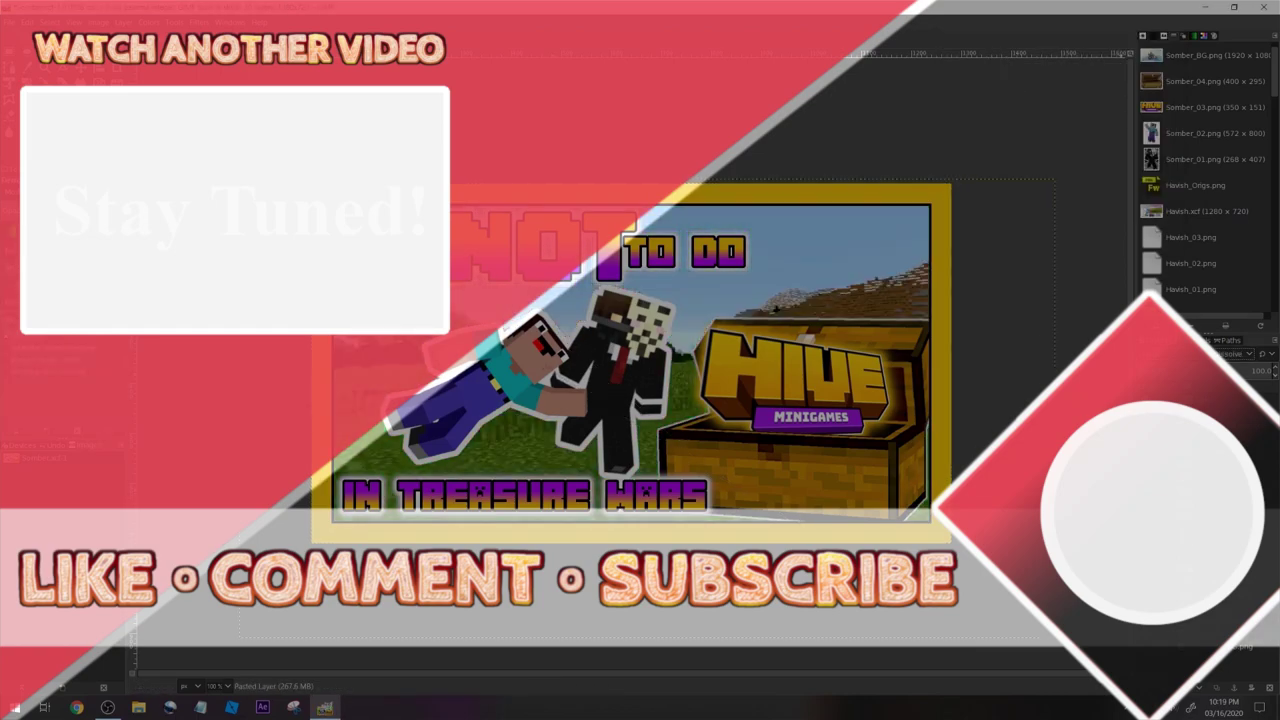
# Compare blend modes for the pasted layer over the background and set it to one of the light modes
pyautogui.scroll(-20, 1233, 354)
pyautogui.scroll(-9, 1233, 354)
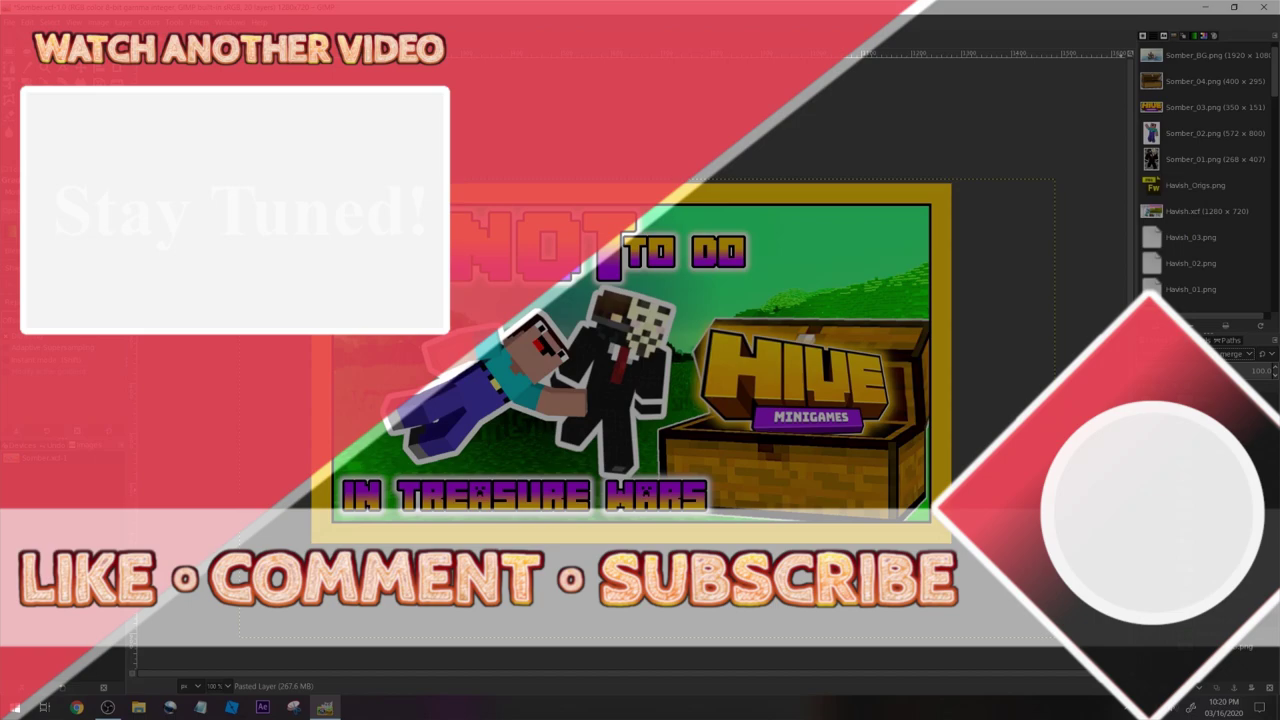
pyautogui.scroll(11, 1233, 354)
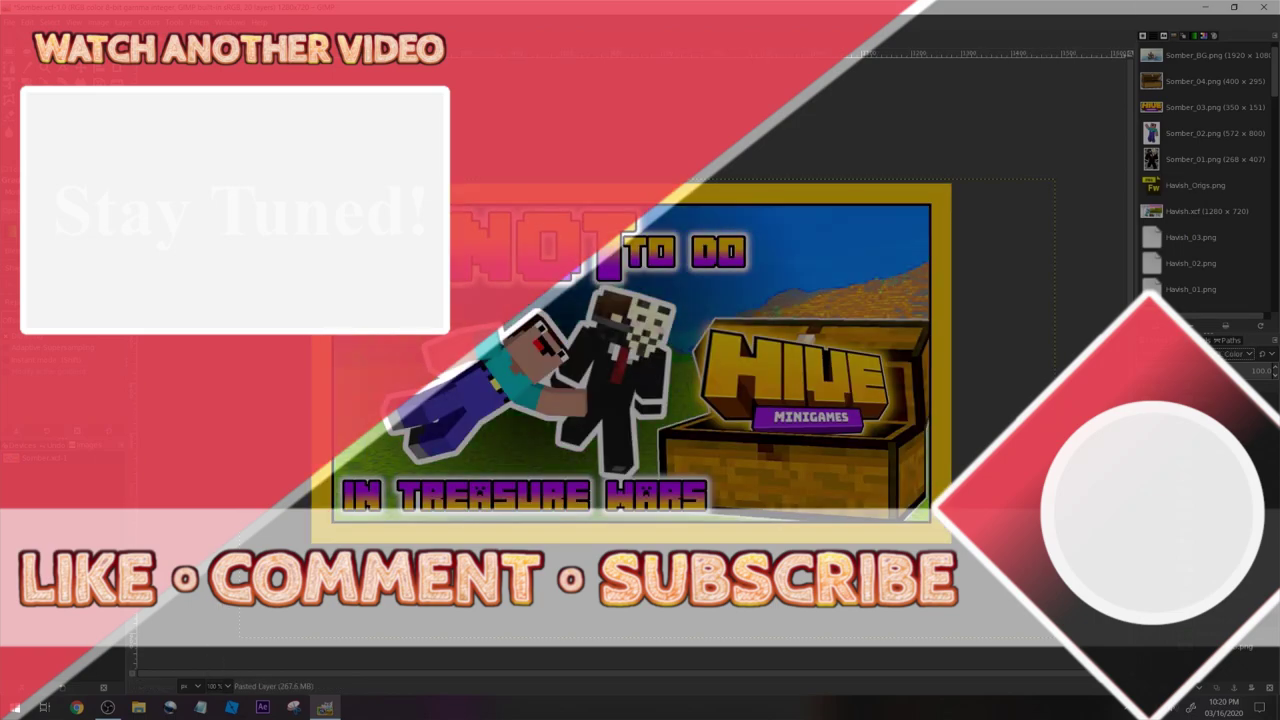
pyautogui.scroll(-4, 640, 364)
pyautogui.scroll(4, 640, 364)
pyautogui.scroll(2, 1233, 354)
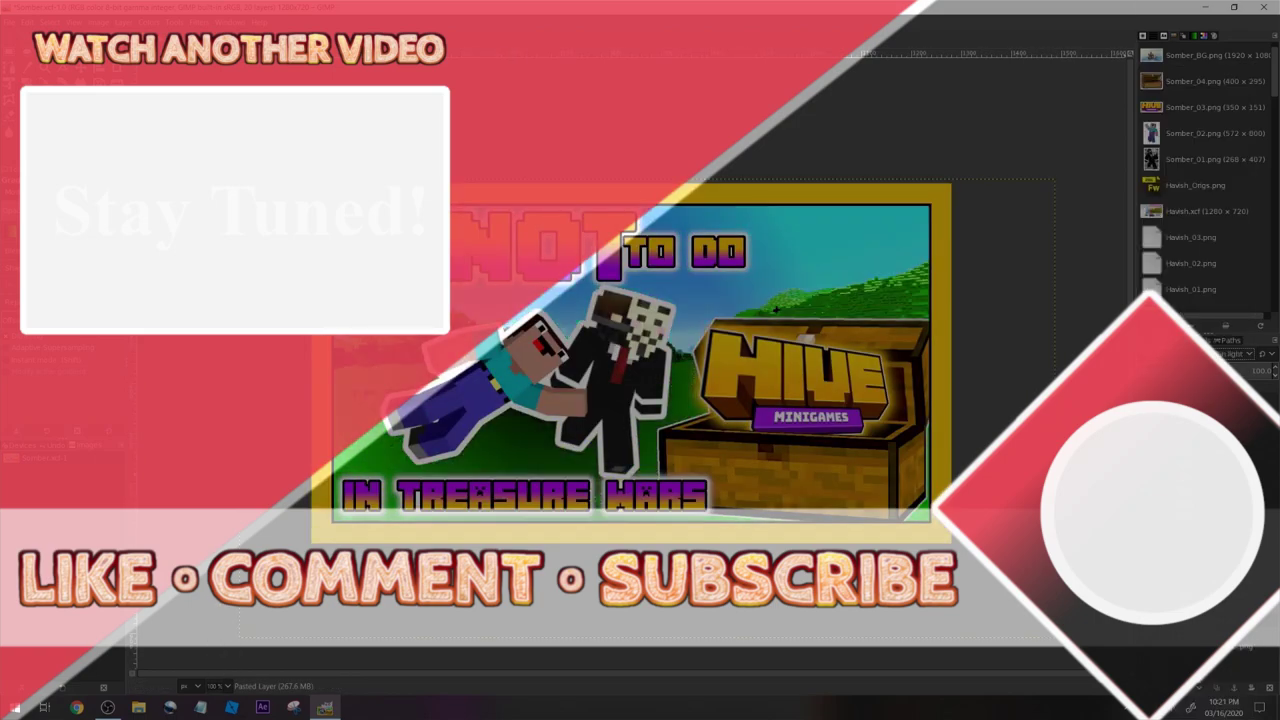